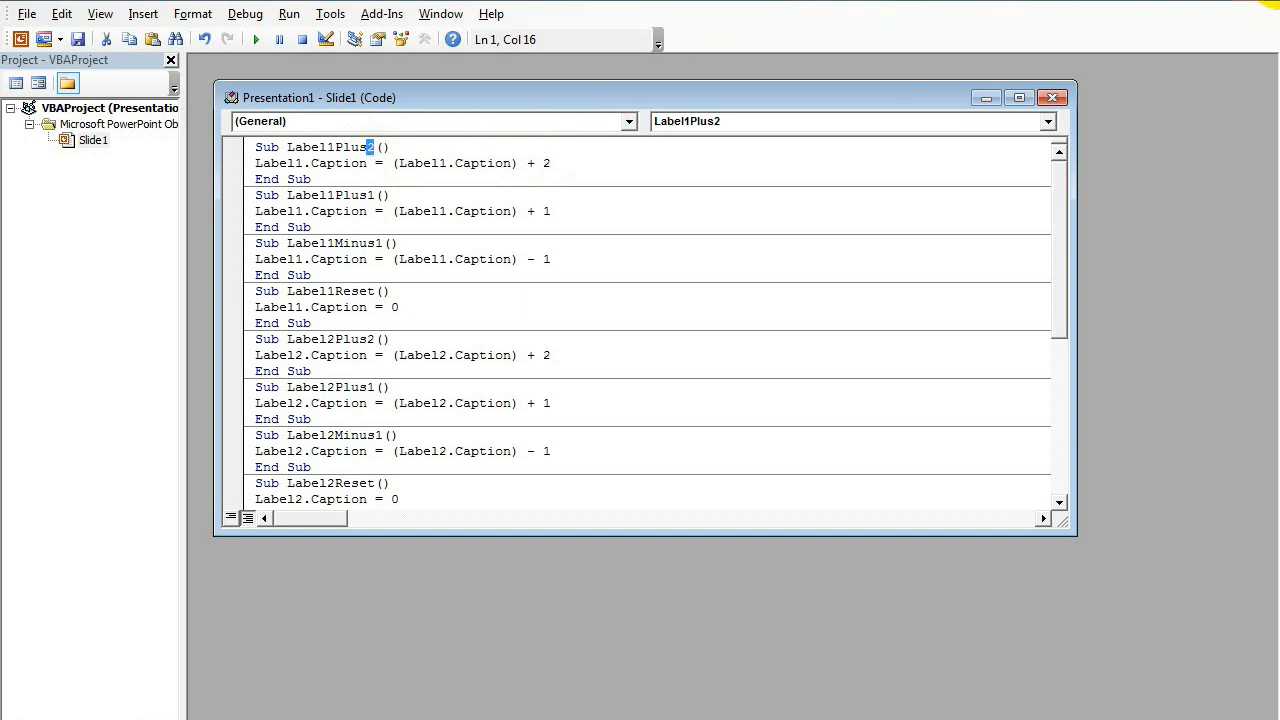
Step: Leave the code editor and set the first column's RESET button to run the macro Slide1.Label1Reset on mouse click
{"action": "left_click", "coordinate": [1270, 4]}
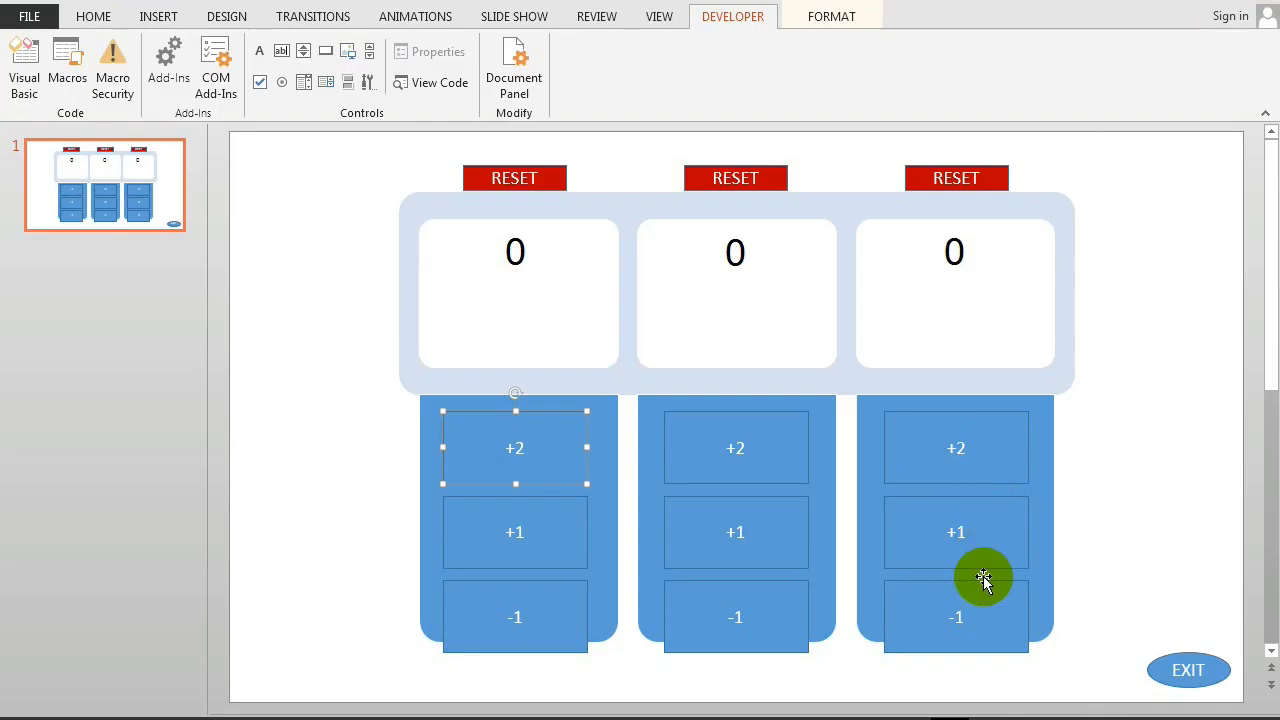
{"action": "left_click", "coordinate": [475, 180]}
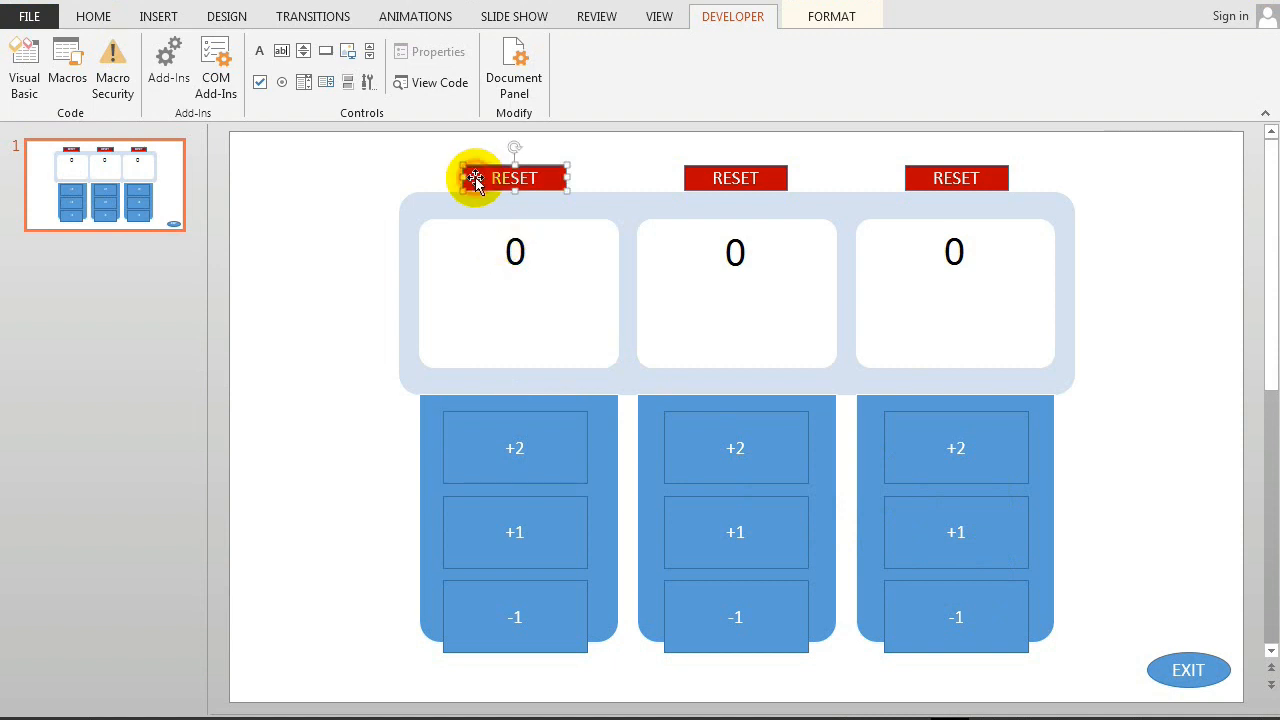
{"action": "left_click", "coordinate": [160, 14]}
{"action": "left_click", "coordinate": [598, 58]}
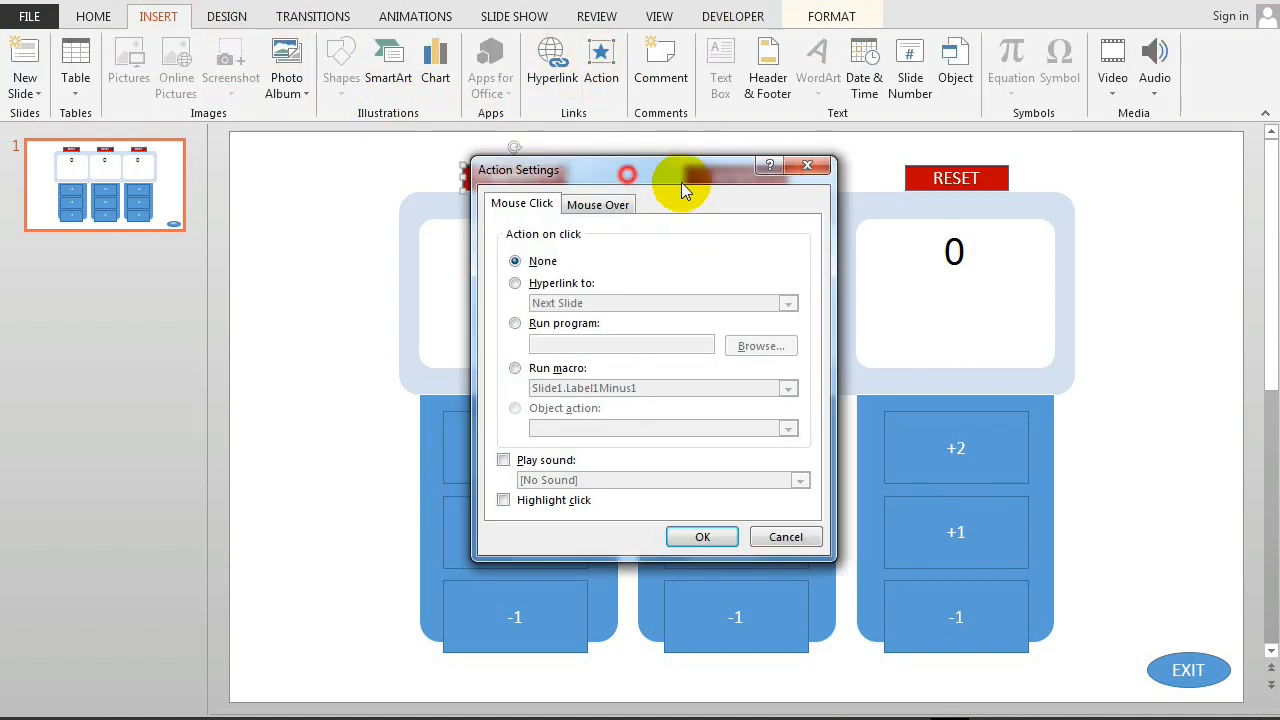
{"action": "left_click_drag", "start_coordinate": [681, 182], "coordinate": [955, 257]}
{"action": "left_click", "coordinate": [826, 450]}
{"action": "left_click", "coordinate": [829, 464]}
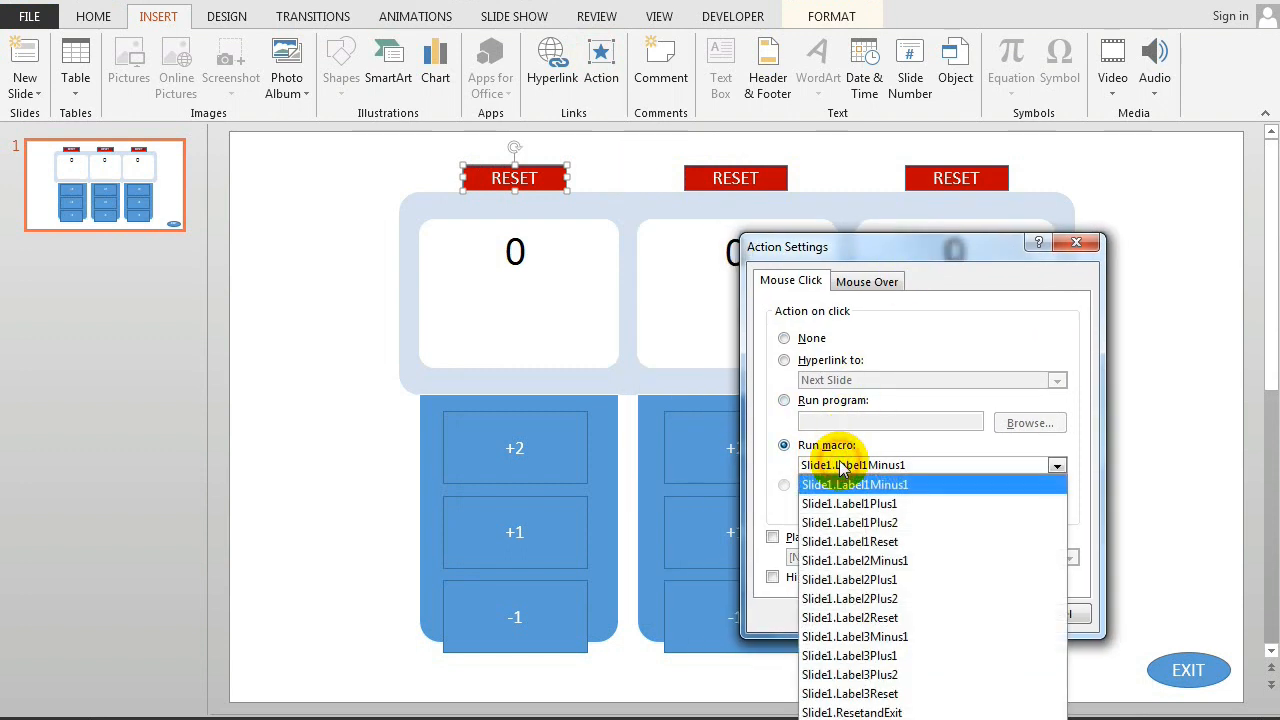
{"action": "left_click", "coordinate": [880, 541]}
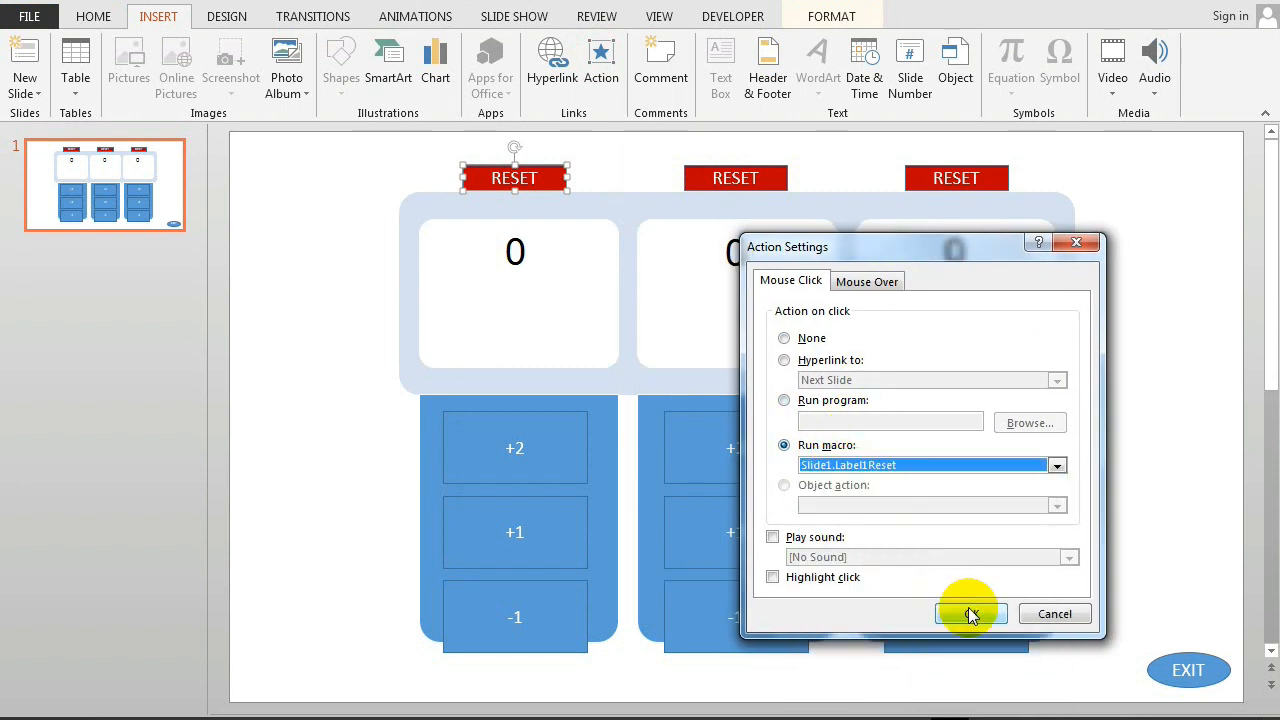
{"action": "left_click", "coordinate": [966, 611]}
Step: Set the second column's RESET button to run the macro Slide1.Label2Reset on mouse click
{"action": "left_click", "coordinate": [765, 190]}
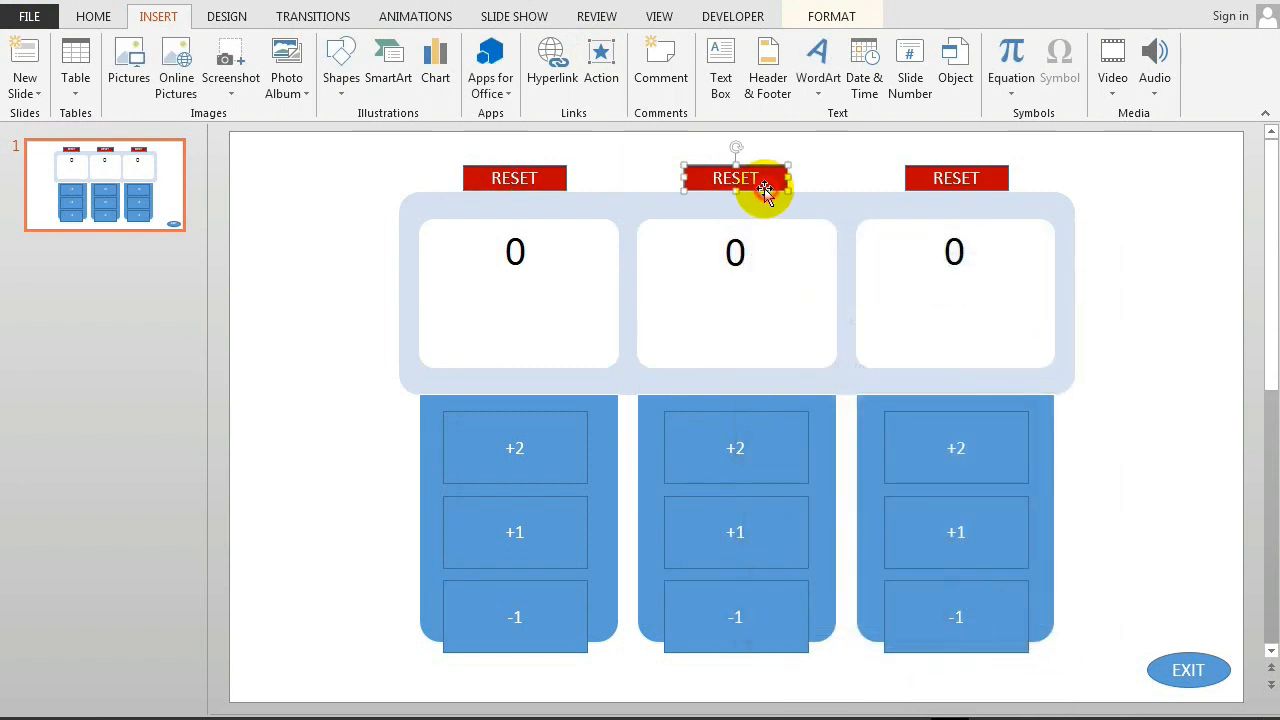
{"action": "left_click", "coordinate": [600, 58]}
{"action": "left_click", "coordinate": [541, 372]}
{"action": "left_click", "coordinate": [566, 388]}
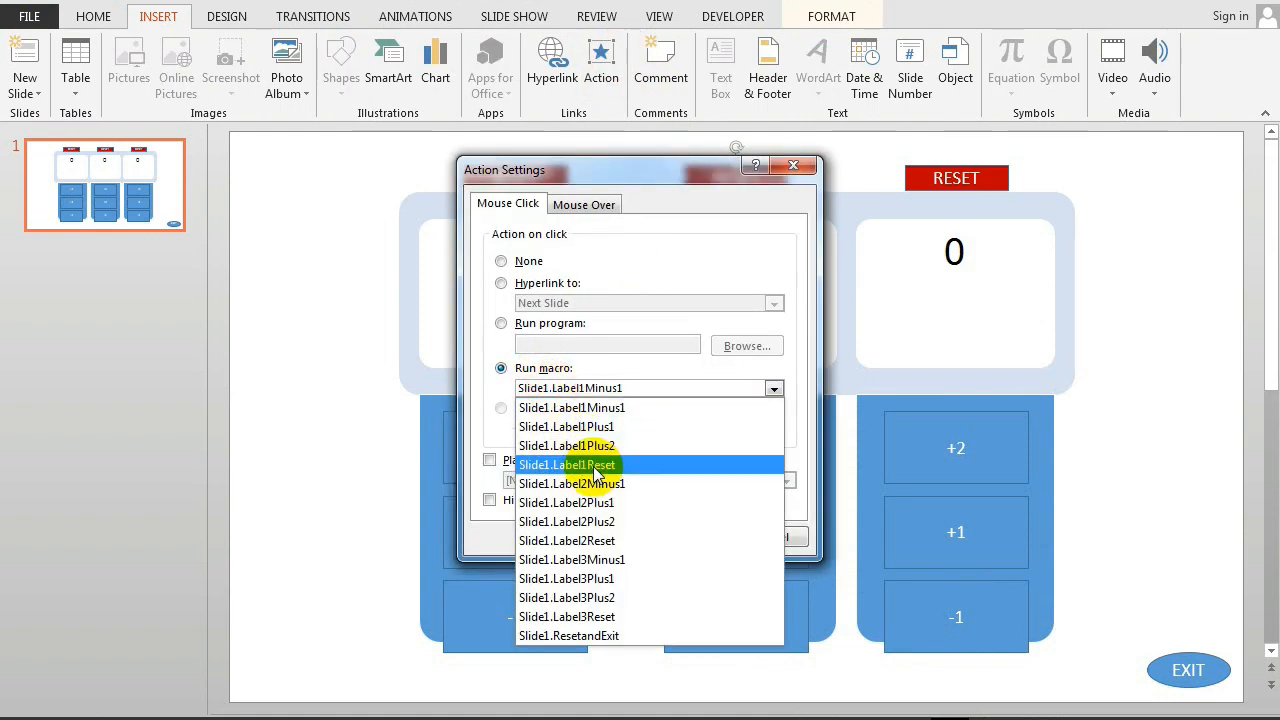
{"action": "left_click", "coordinate": [630, 541]}
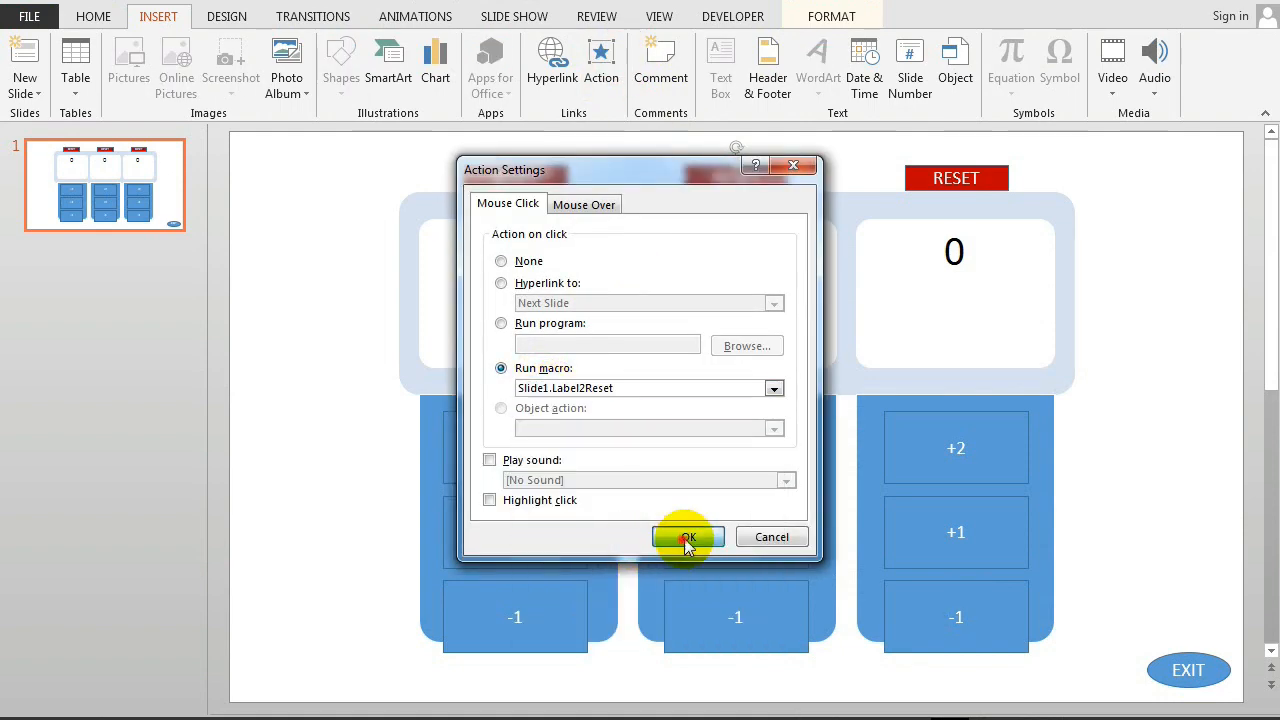
{"action": "left_click", "coordinate": [686, 538]}
Step: Set the third column's RESET button to run the macro Slide1.Label3Reset on mouse click
{"action": "left_click", "coordinate": [908, 180]}
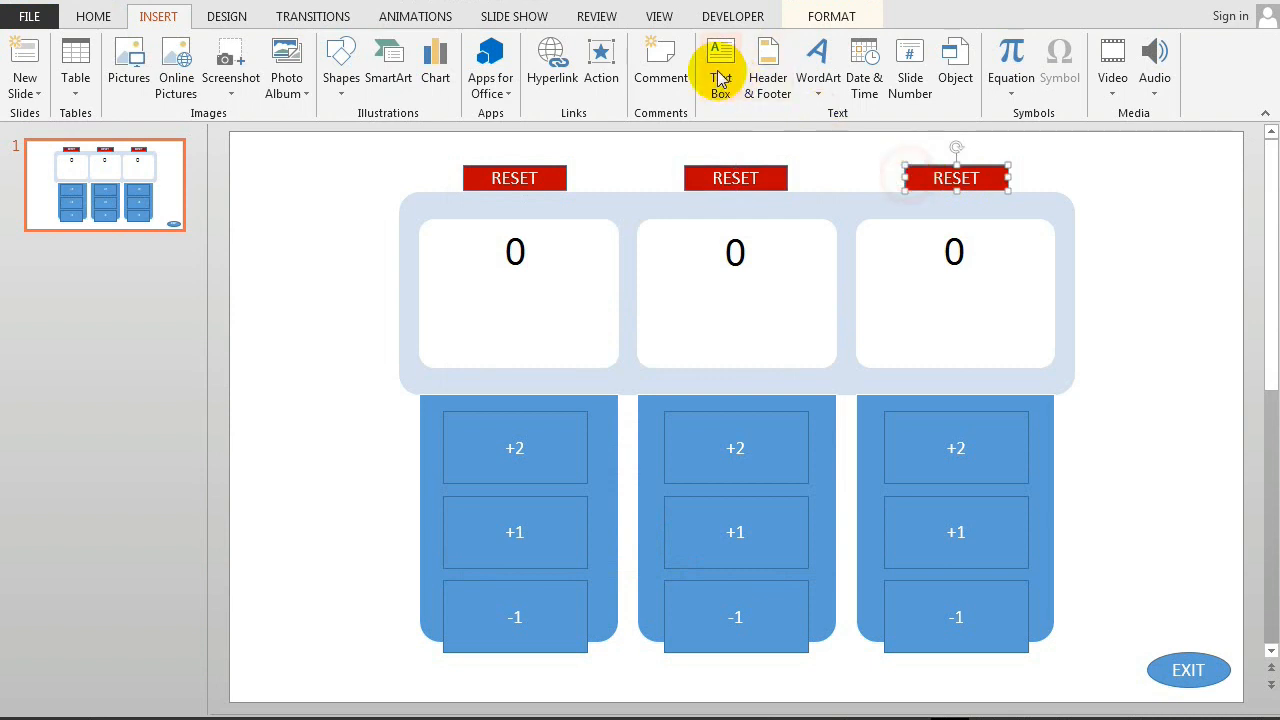
{"action": "left_click", "coordinate": [600, 58]}
{"action": "left_click", "coordinate": [548, 372]}
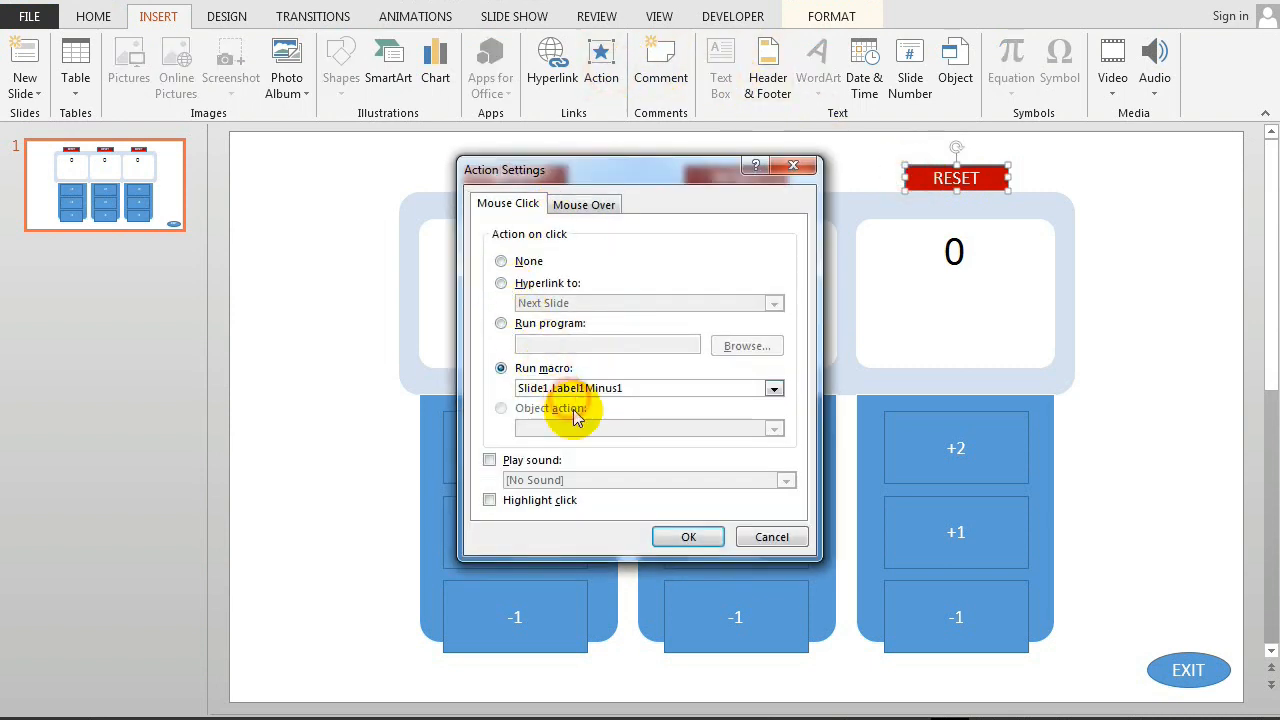
{"action": "left_click", "coordinate": [568, 388]}
{"action": "left_click", "coordinate": [606, 614]}
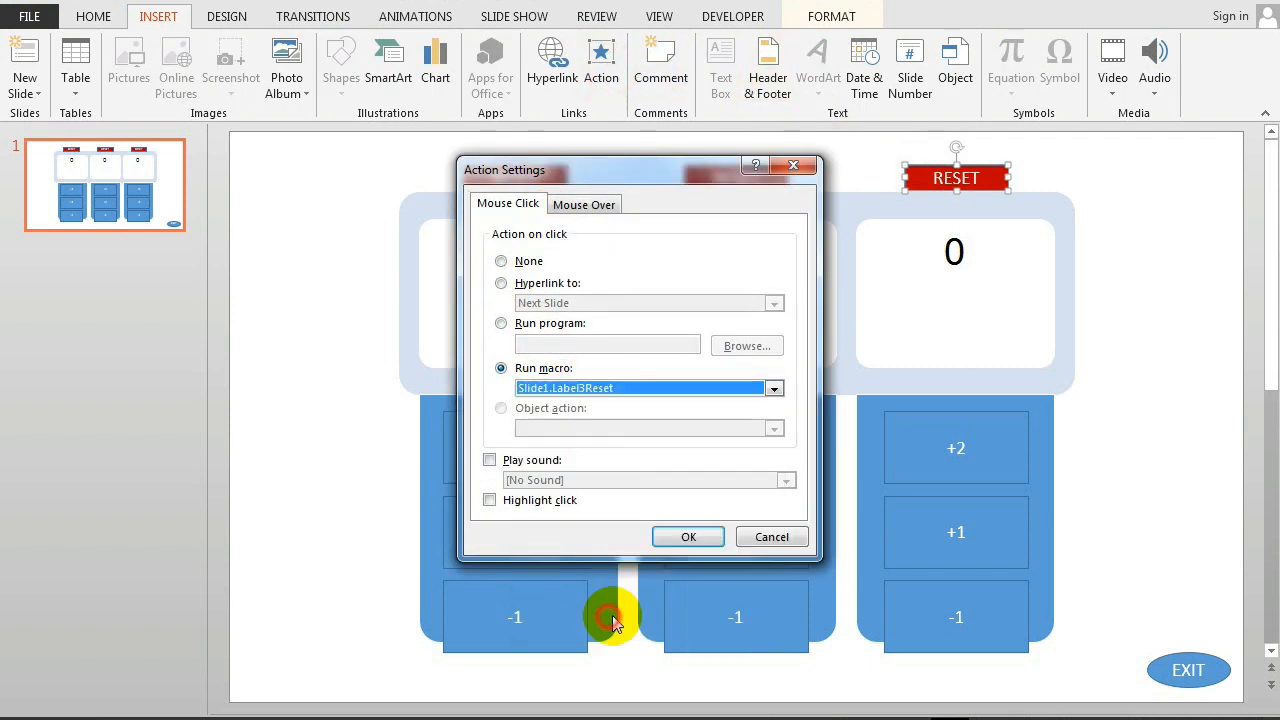
{"action": "left_click", "coordinate": [680, 538]}
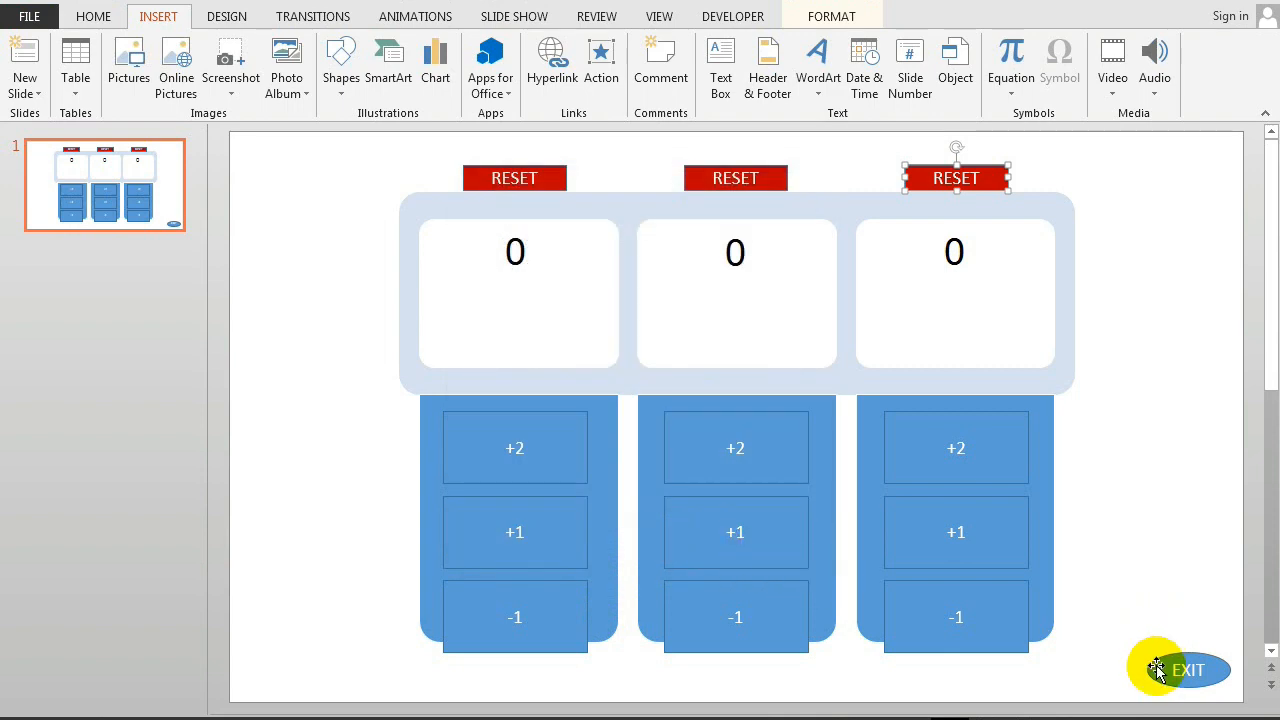
Step: Set the EXIT oval to run the macro Slide1.ResetandExit on mouse click
{"action": "left_click", "coordinate": [1155, 667]}
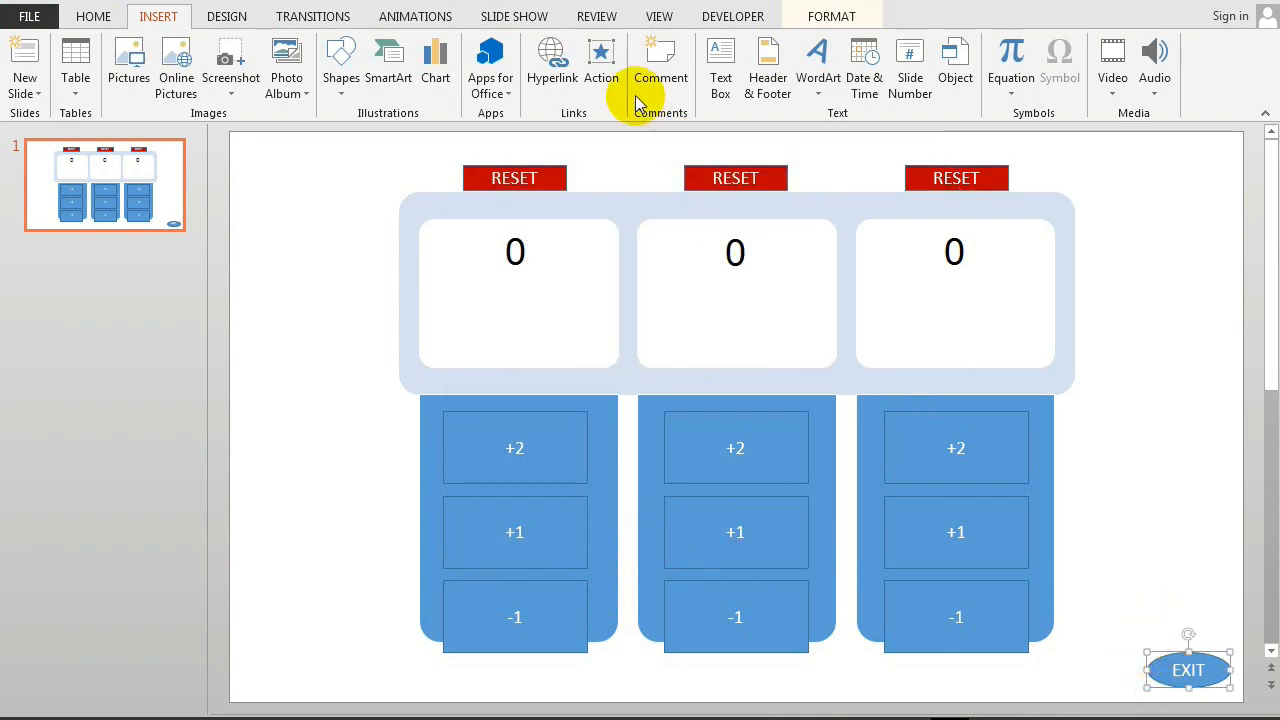
{"action": "left_click", "coordinate": [601, 65]}
{"action": "left_click", "coordinate": [502, 368]}
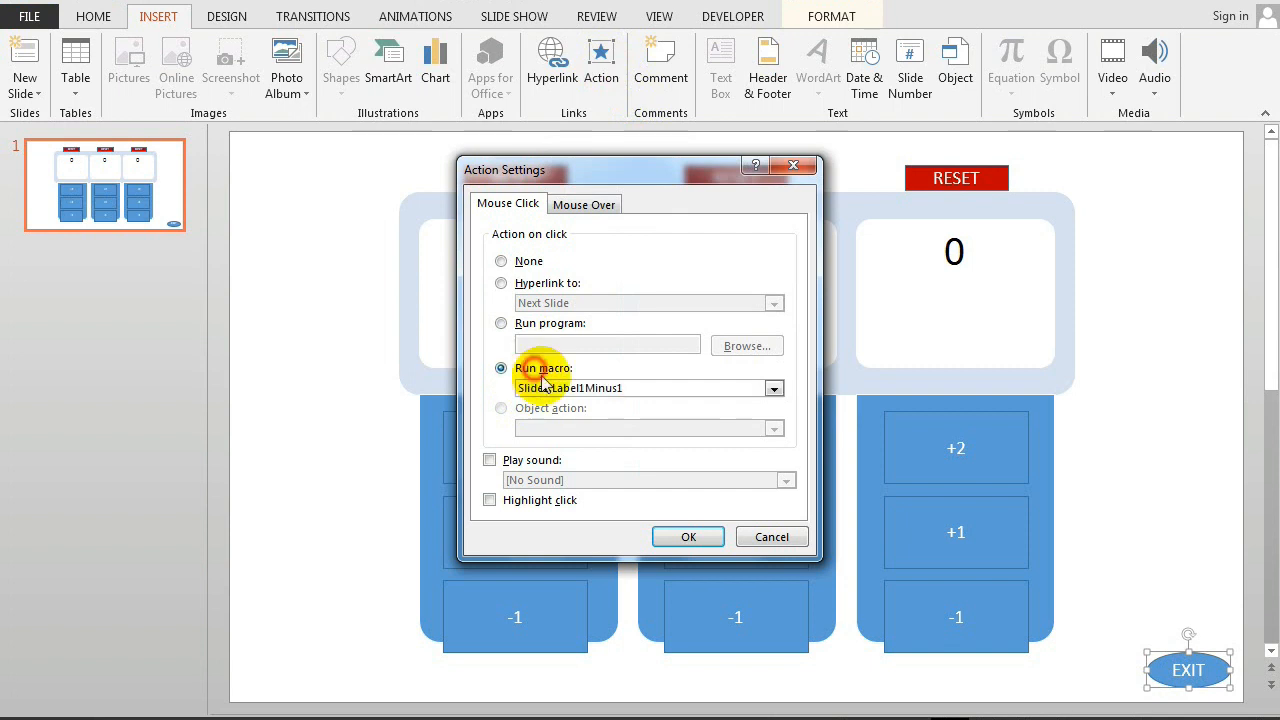
{"action": "left_click", "coordinate": [530, 388]}
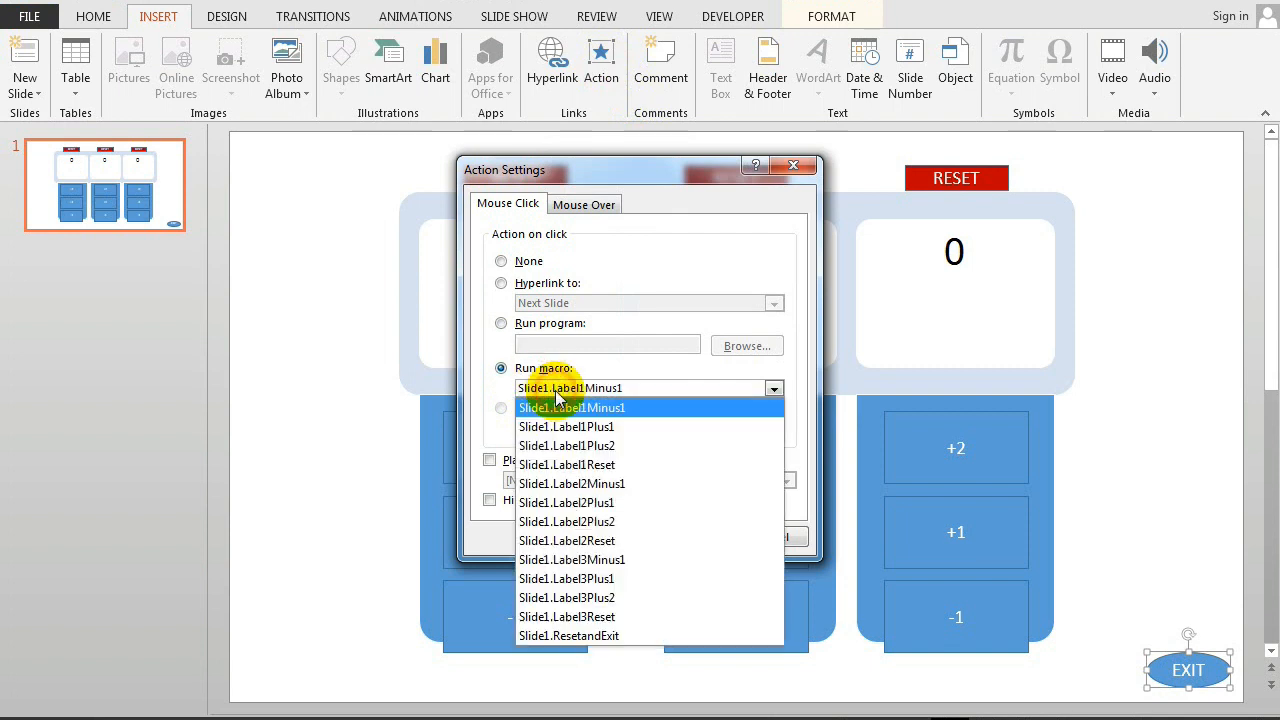
{"action": "left_click", "coordinate": [594, 637]}
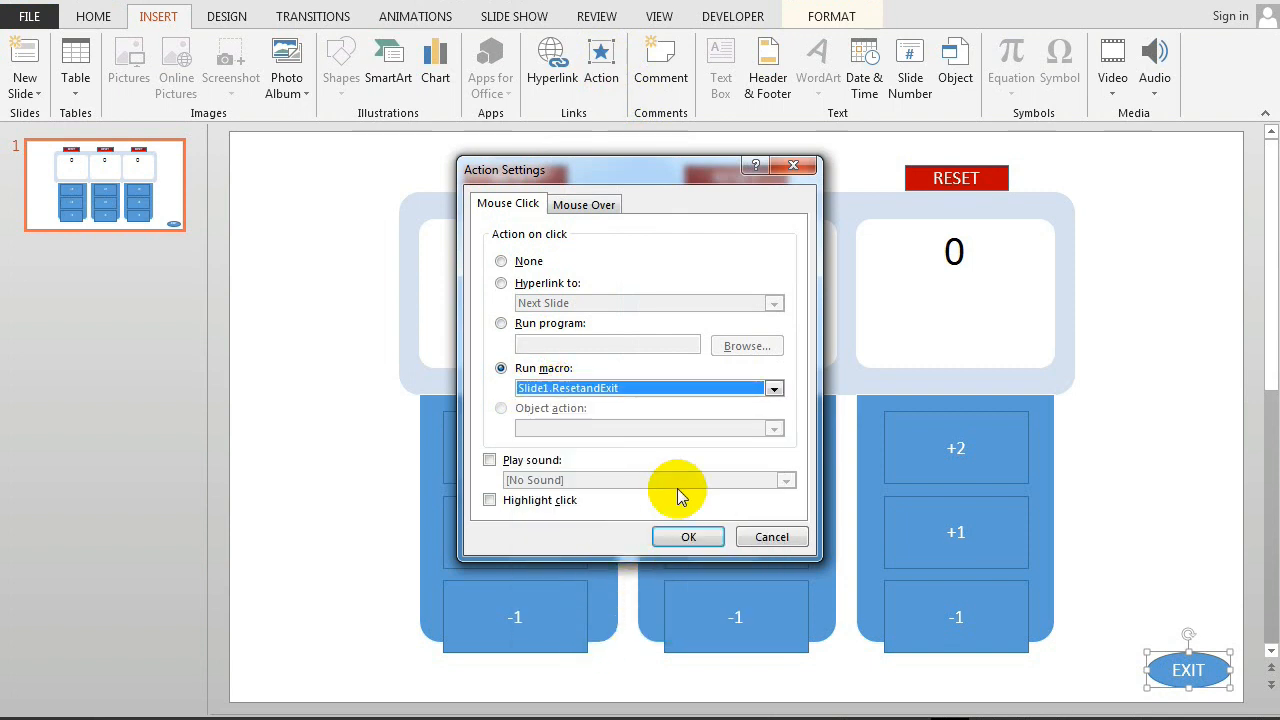
{"action": "left_click", "coordinate": [686, 534]}
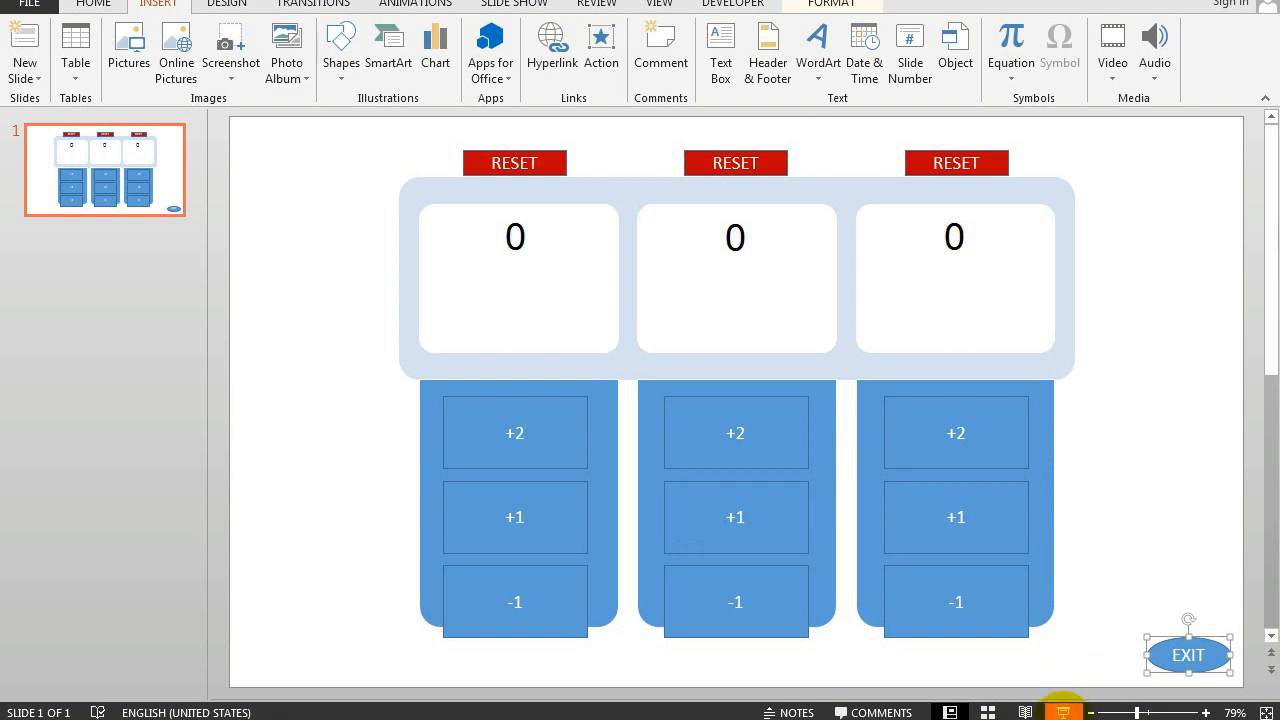
Step: Start the slide show and test +2 on the first counter, +1 on the second and -1 on the third
{"action": "left_click", "coordinate": [1062, 712]}
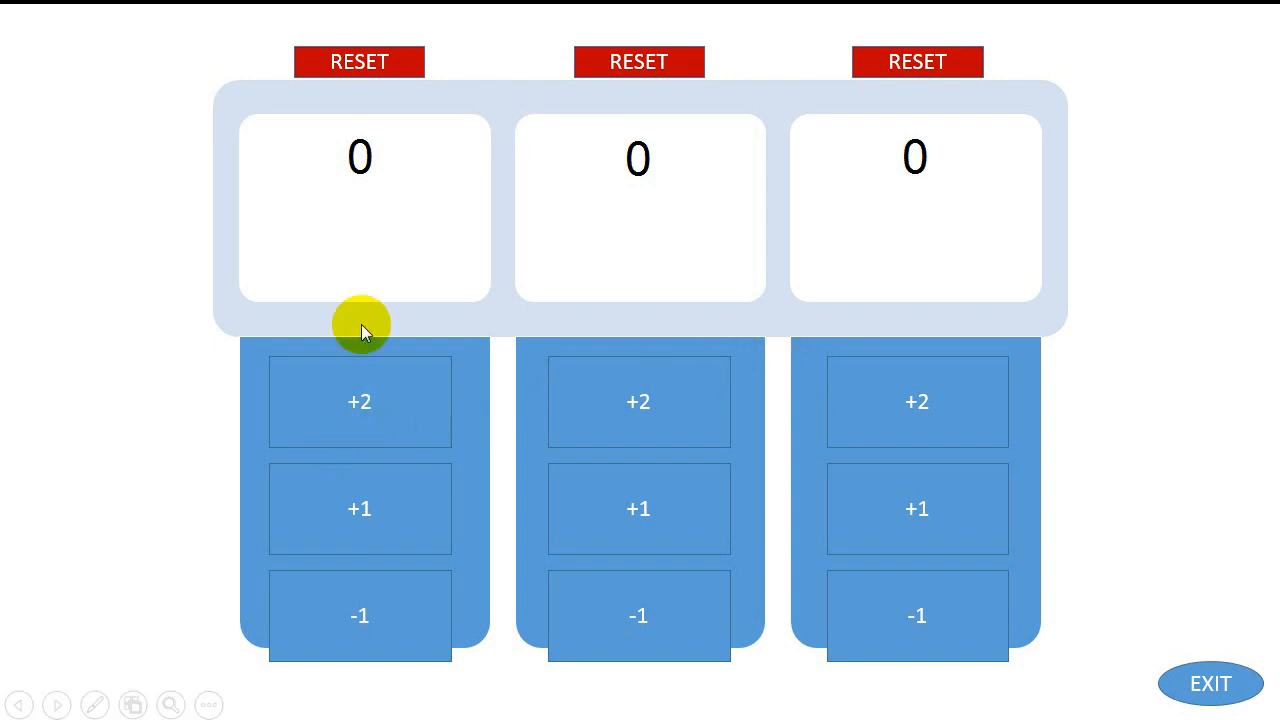
{"action": "left_click", "coordinate": [397, 407]}
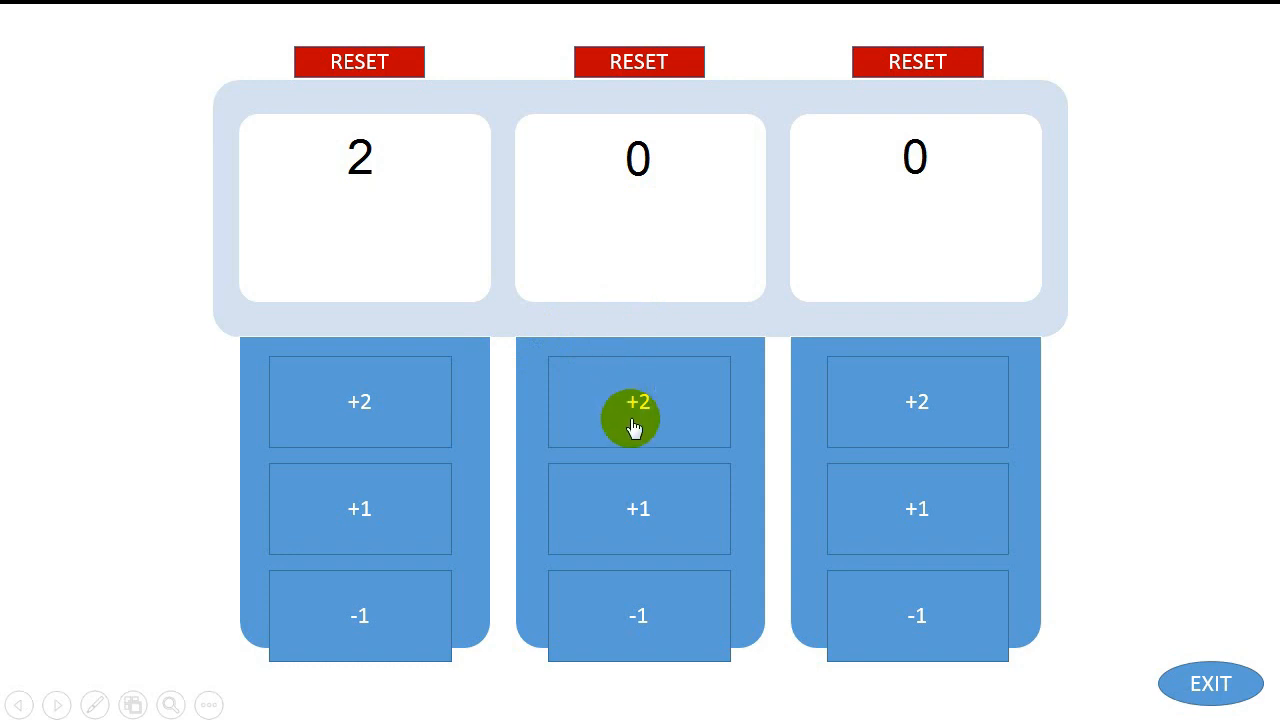
{"action": "left_click", "coordinate": [636, 480]}
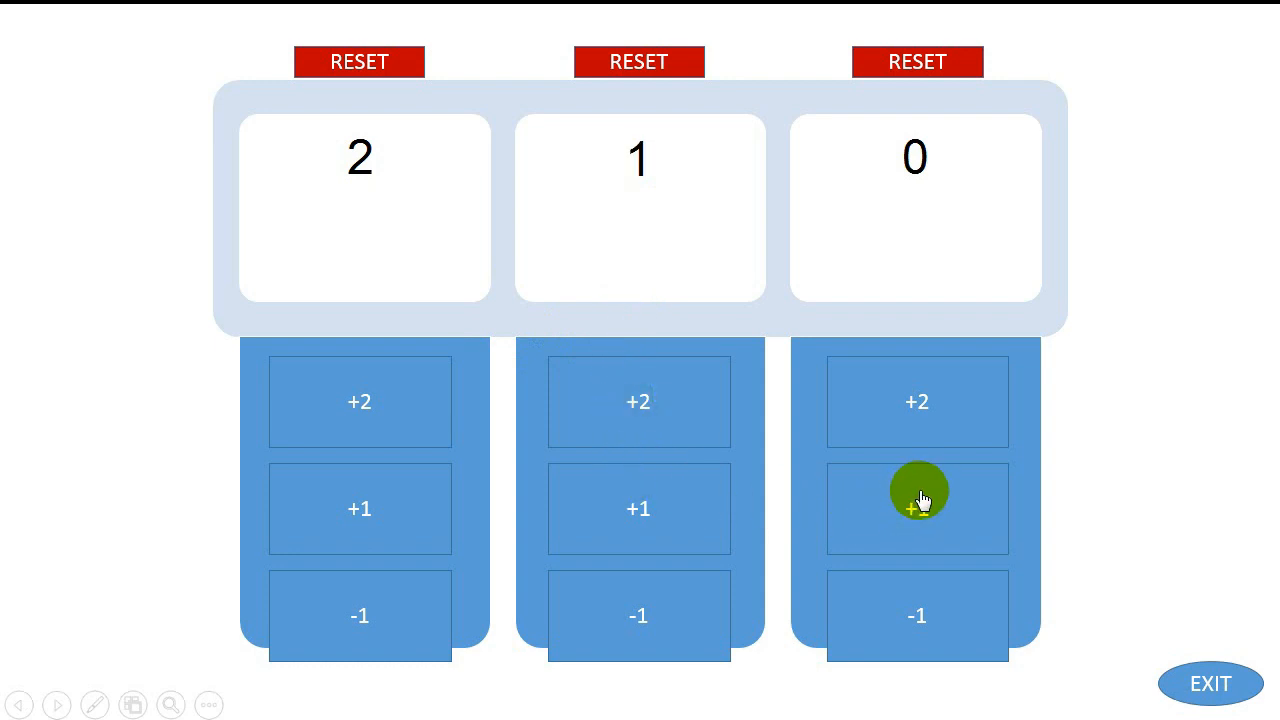
{"action": "left_click", "coordinate": [987, 607]}
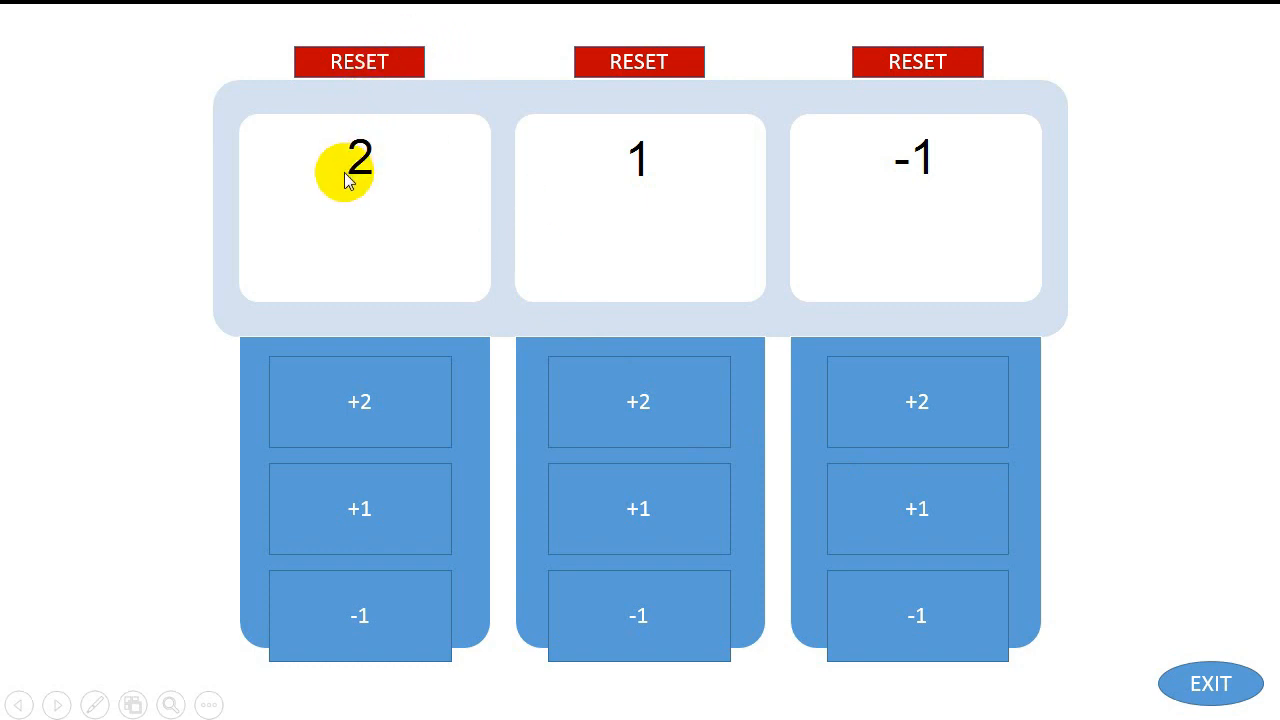
Step: Test -1 on the first counter, +2 on the second and +2 twice on the third
{"action": "left_click", "coordinate": [366, 620]}
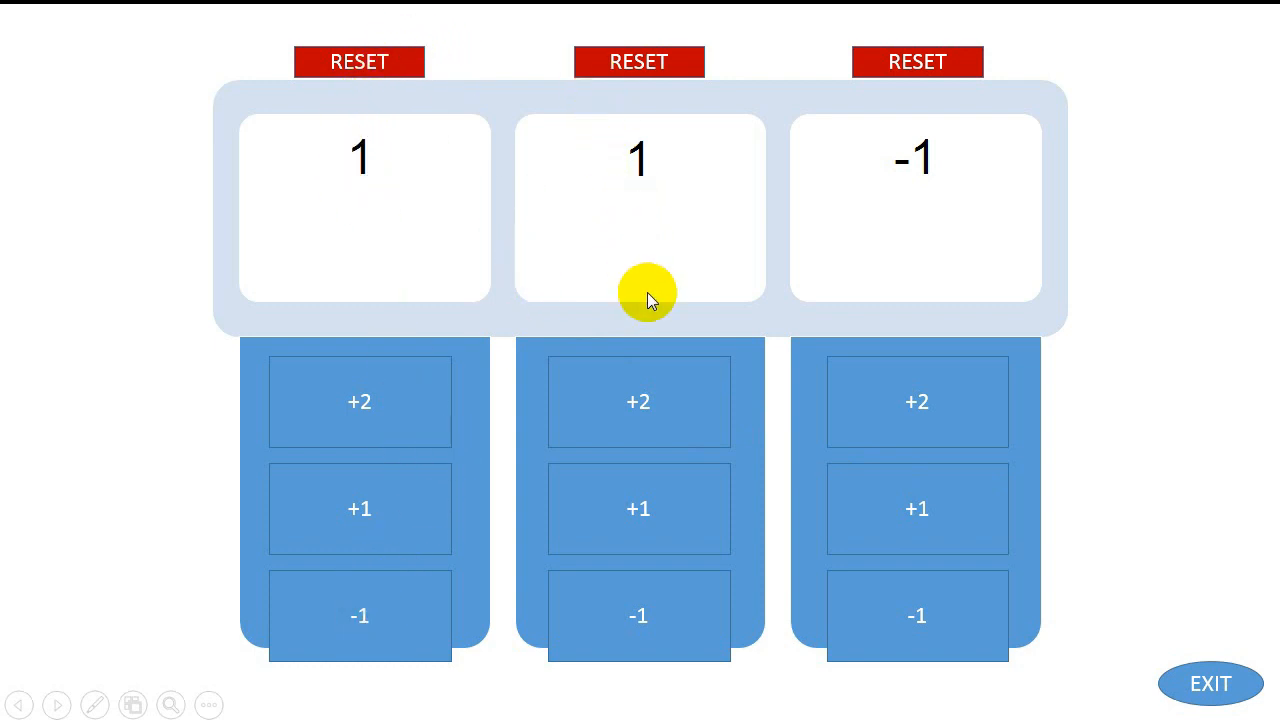
{"action": "left_click", "coordinate": [663, 417]}
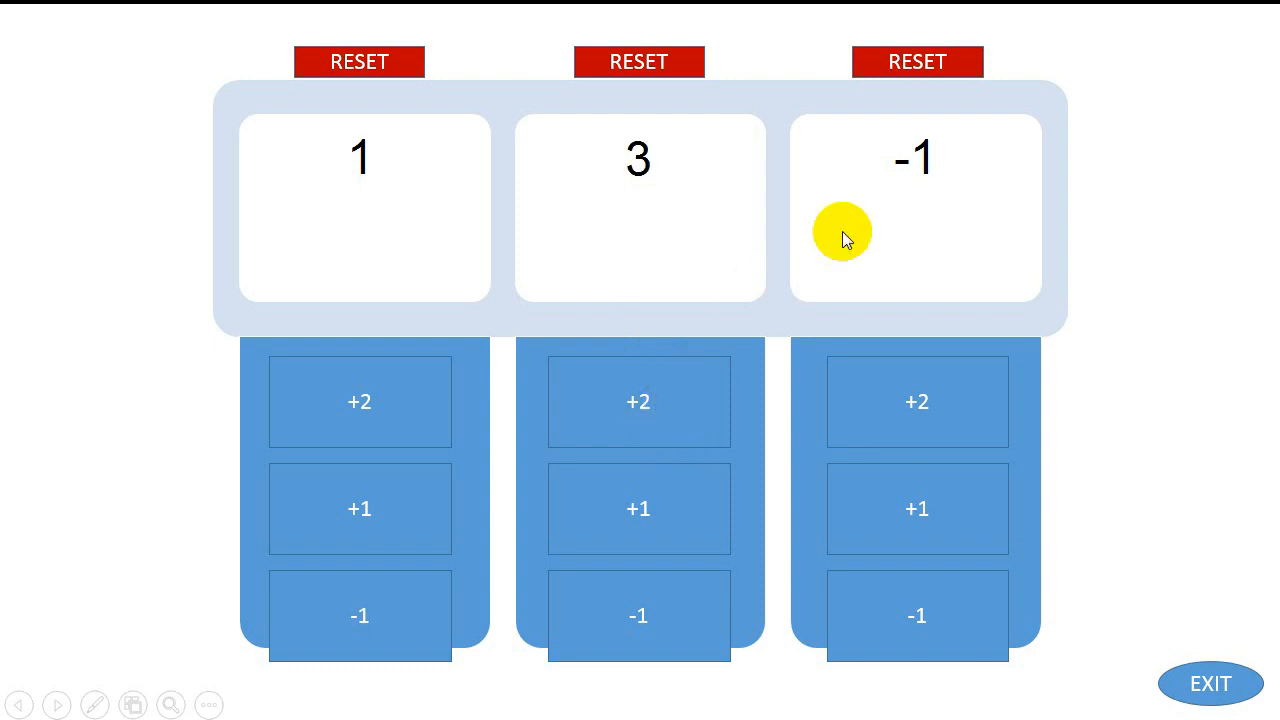
{"action": "left_click", "coordinate": [927, 382]}
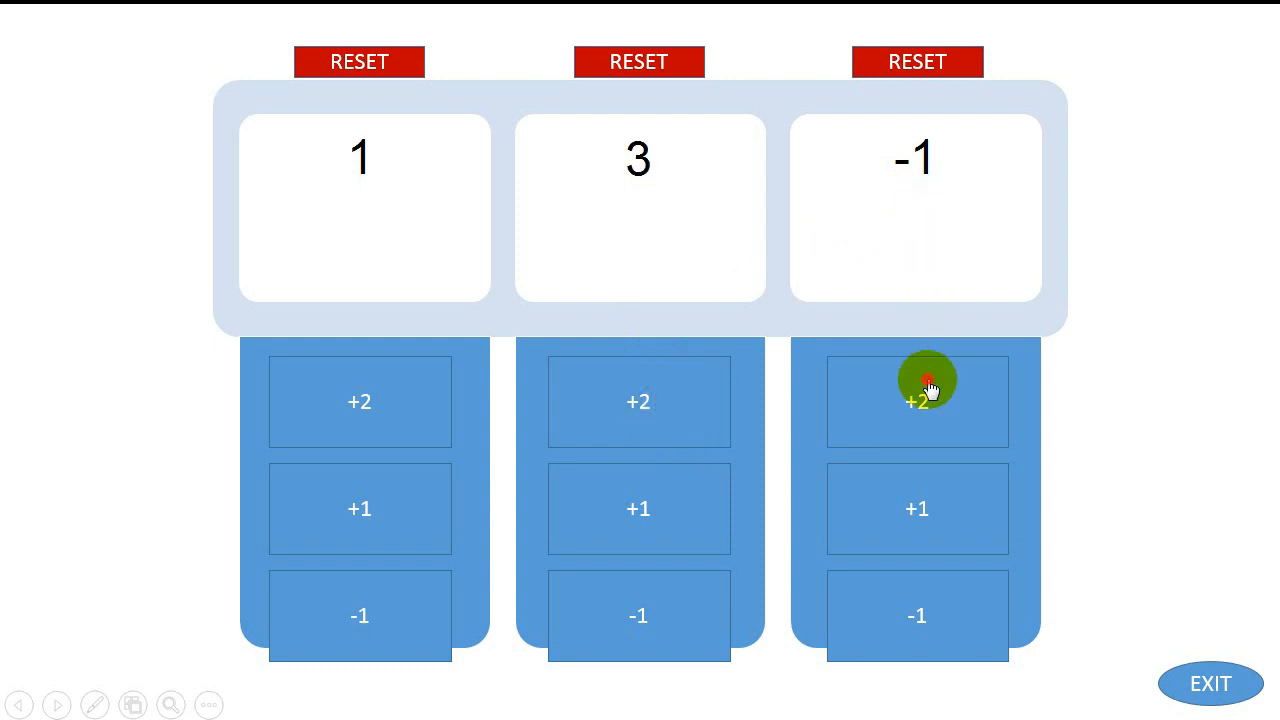
{"action": "left_click", "coordinate": [924, 385]}
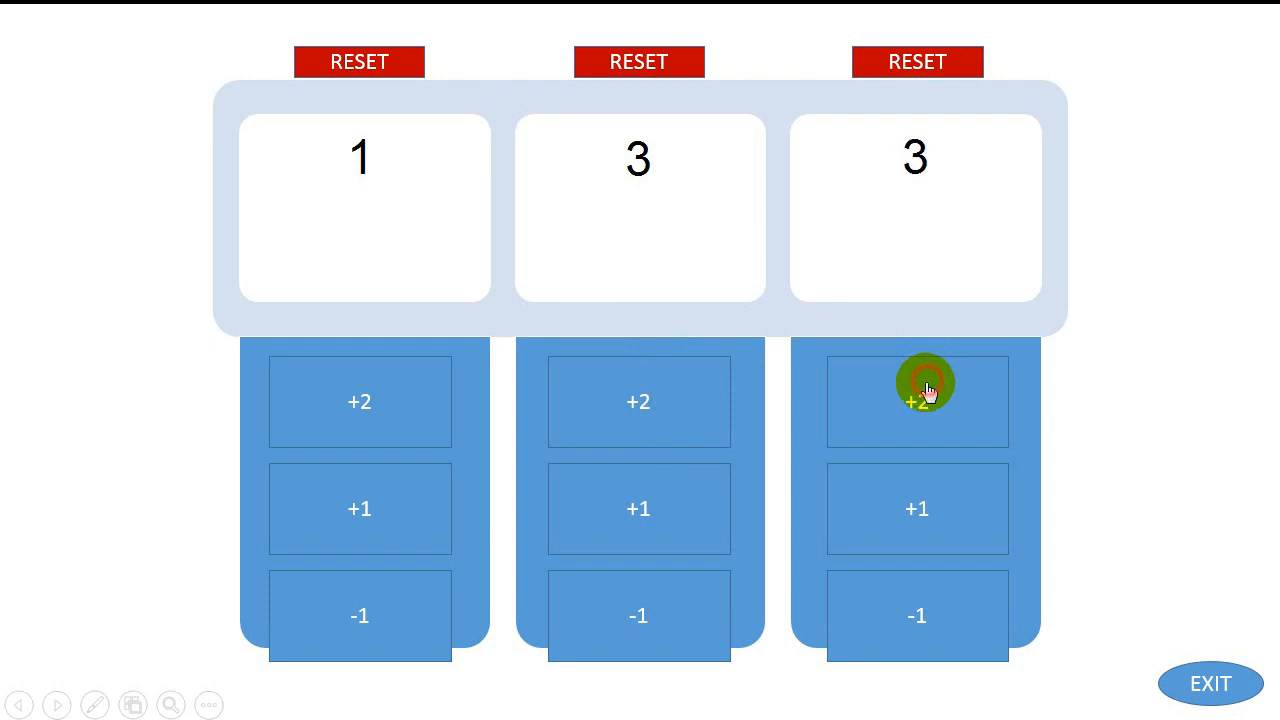
Step: Test the scoring buttons of all three counters further by raising each score in mixed order
{"action": "left_click", "coordinate": [680, 388]}
{"action": "left_click", "coordinate": [403, 384]}
{"action": "left_click", "coordinate": [665, 537]}
{"action": "left_click", "coordinate": [858, 416]}
{"action": "left_click", "coordinate": [928, 517]}
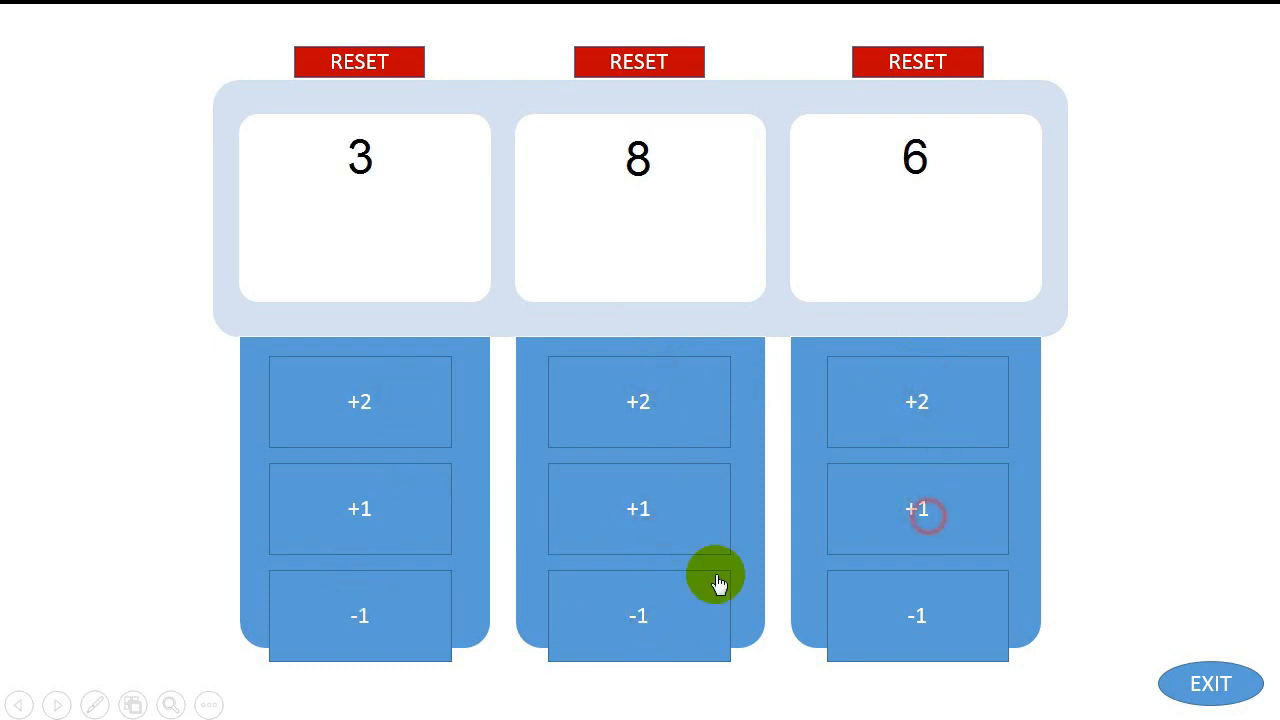
{"action": "left_click", "coordinate": [374, 466]}
{"action": "left_click", "coordinate": [374, 432]}
{"action": "left_click", "coordinate": [598, 438]}
{"action": "left_click", "coordinate": [672, 594]}
{"action": "left_click", "coordinate": [885, 521]}
{"action": "left_click", "coordinate": [885, 521]}
{"action": "left_click", "coordinate": [660, 402]}
{"action": "left_click", "coordinate": [605, 512]}
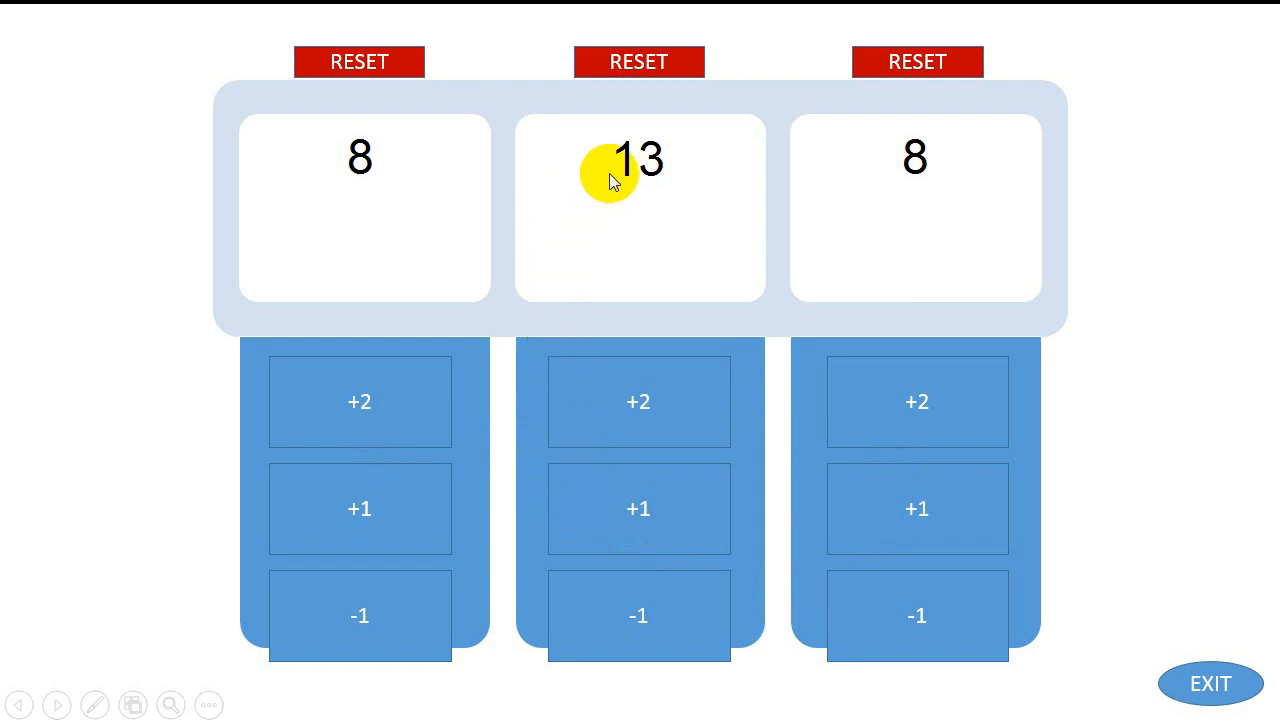
Step: Test the RESET buttons of the first and second counters, and add points to both again
{"action": "left_click", "coordinate": [397, 70]}
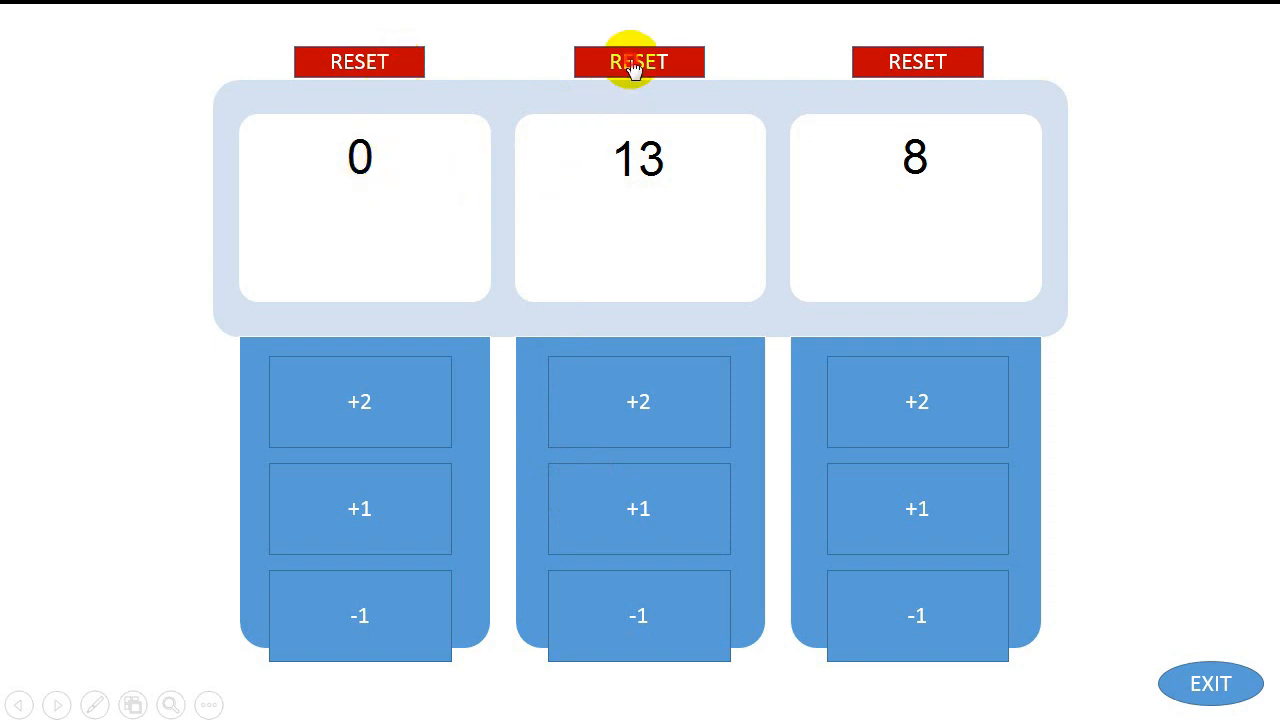
{"action": "left_click", "coordinate": [634, 70]}
{"action": "left_click", "coordinate": [422, 414]}
{"action": "left_click", "coordinate": [391, 492]}
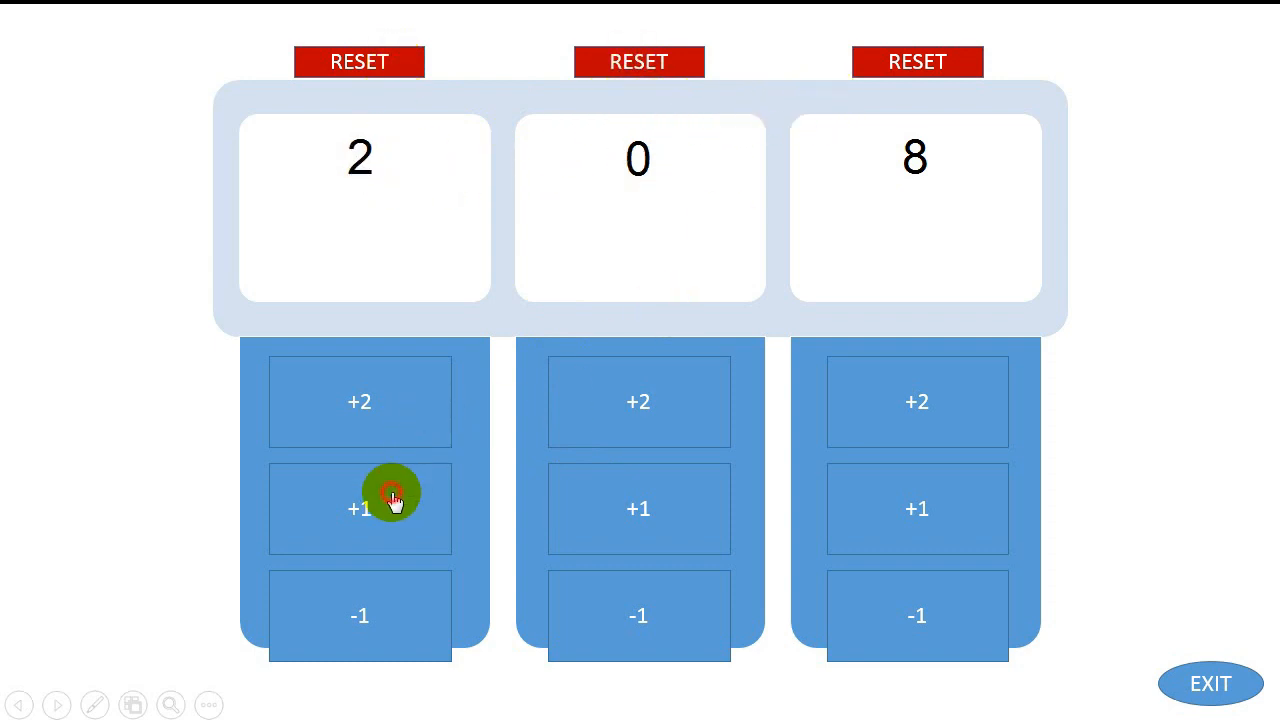
{"action": "left_click", "coordinate": [640, 410]}
{"action": "left_click", "coordinate": [652, 495]}
{"action": "left_click", "coordinate": [654, 583]}
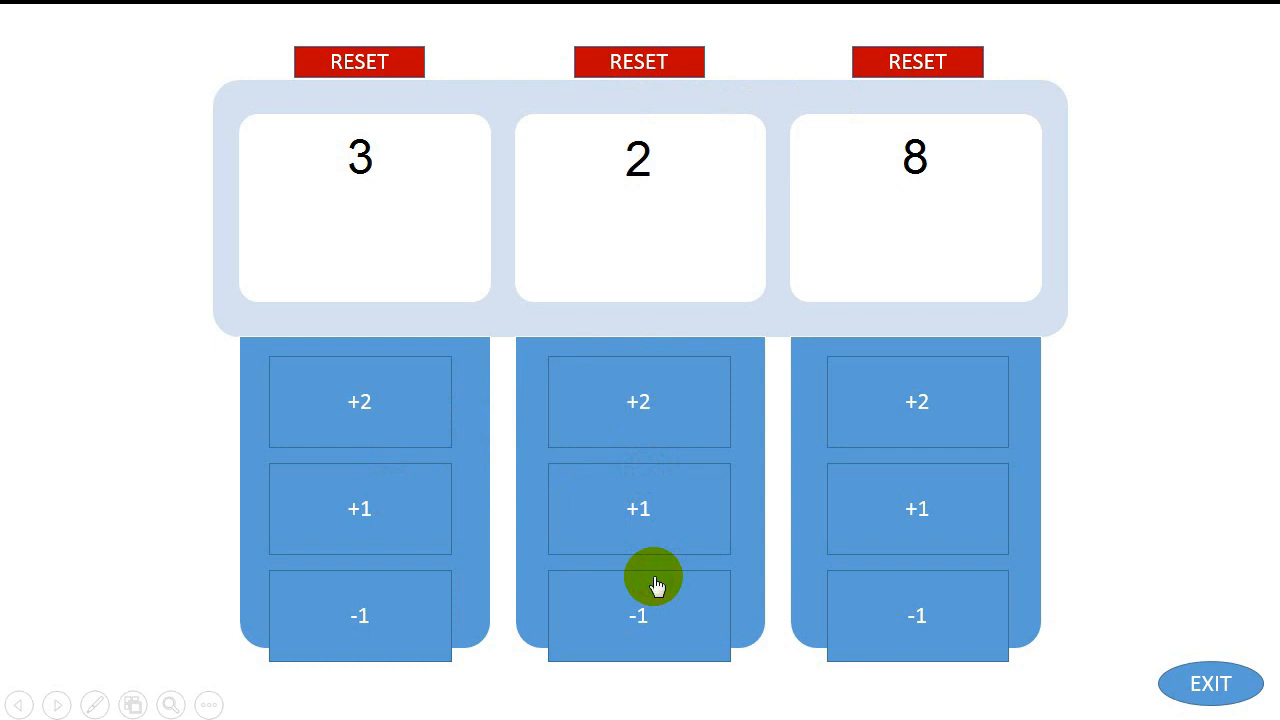
{"action": "left_click", "coordinate": [655, 512]}
{"action": "left_click", "coordinate": [658, 432]}
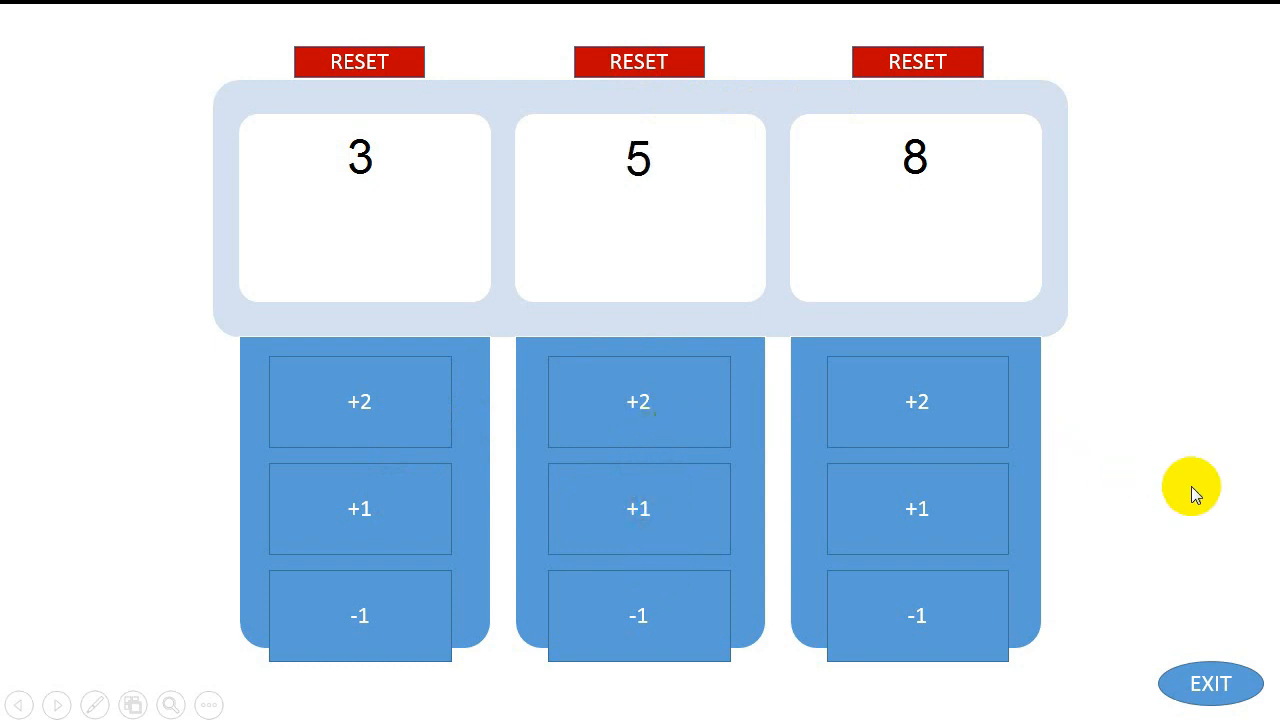
Step: Test the slide's EXIT button to end the slide show, and deselect the oval in the editor
{"action": "left_click", "coordinate": [1183, 686]}
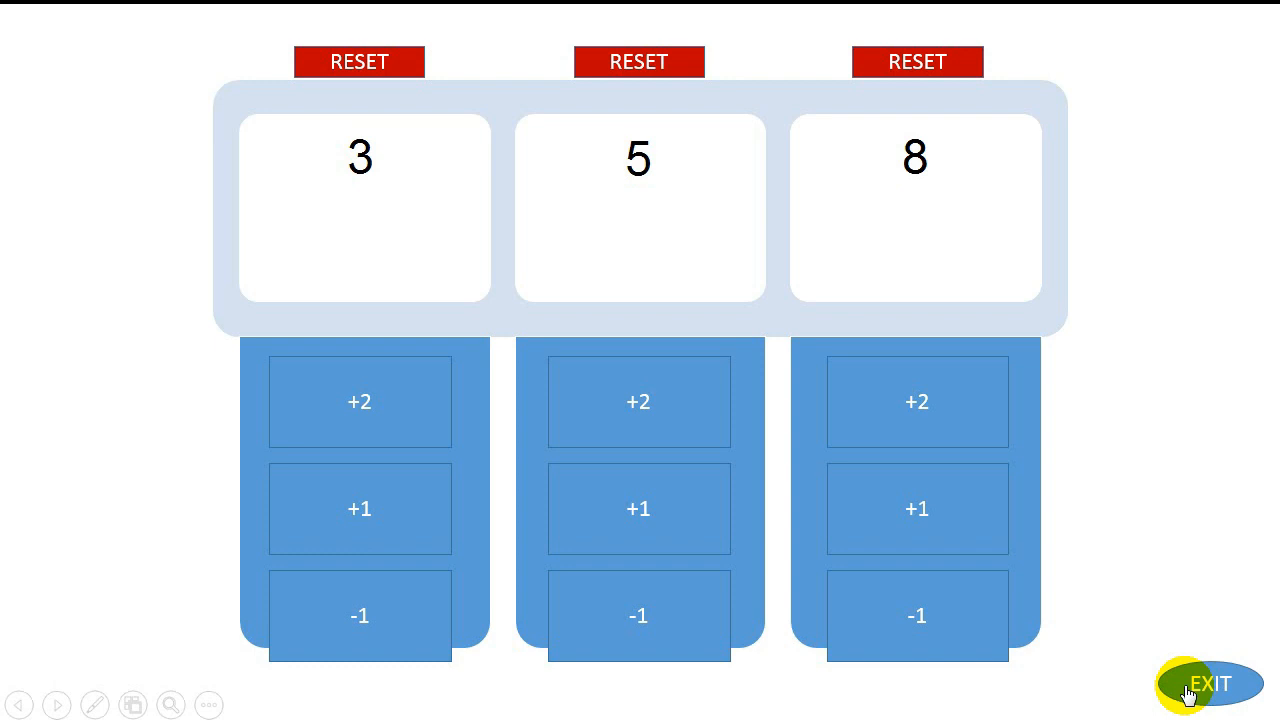
{"action": "left_click", "coordinate": [1186, 689]}
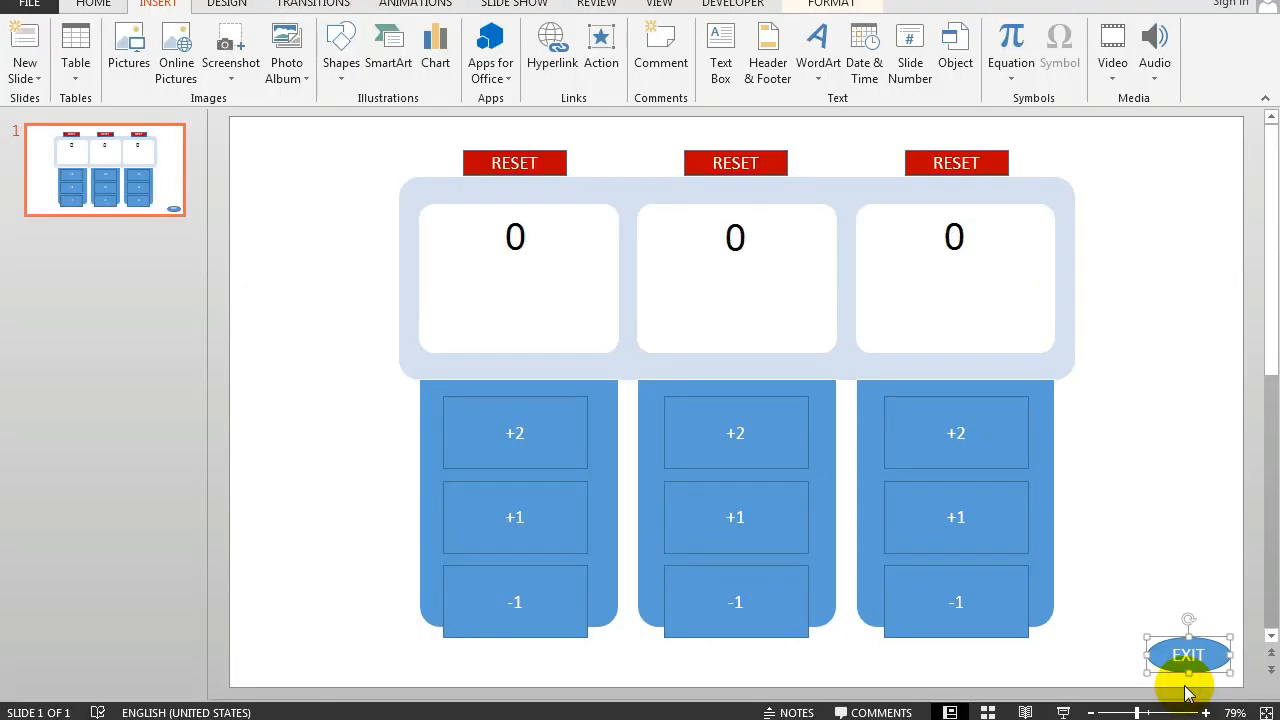
{"action": "left_click", "coordinate": [1159, 510]}
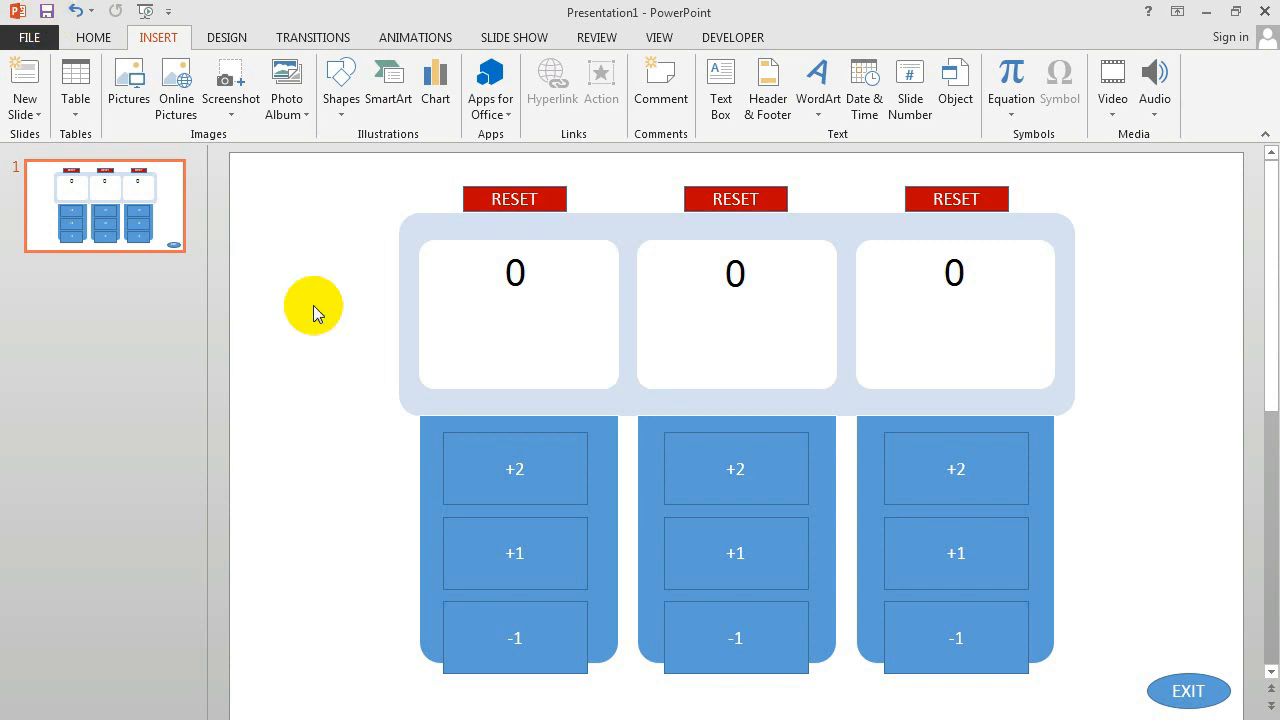
Step: Save the presentation to the Desktop as "Team Counter" in the PowerPoint Macro-Enabled Presentation format
{"action": "left_click", "coordinate": [46, 42]}
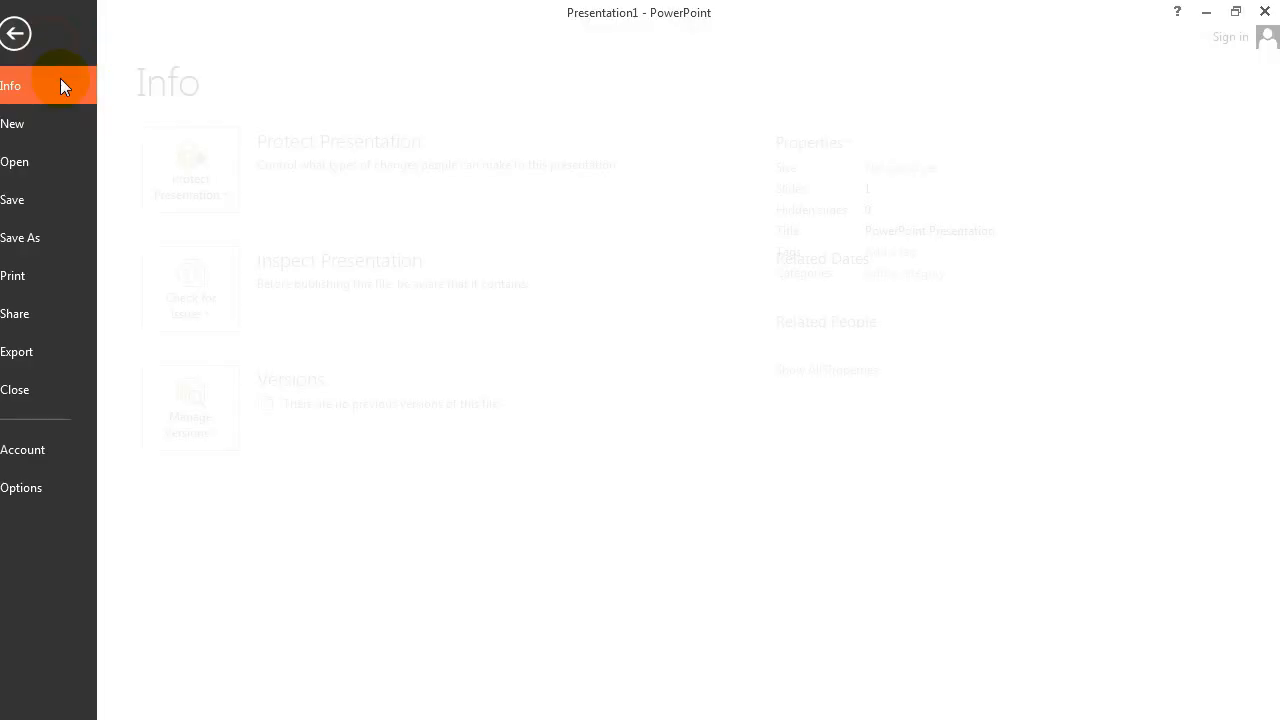
{"action": "left_click", "coordinate": [65, 235]}
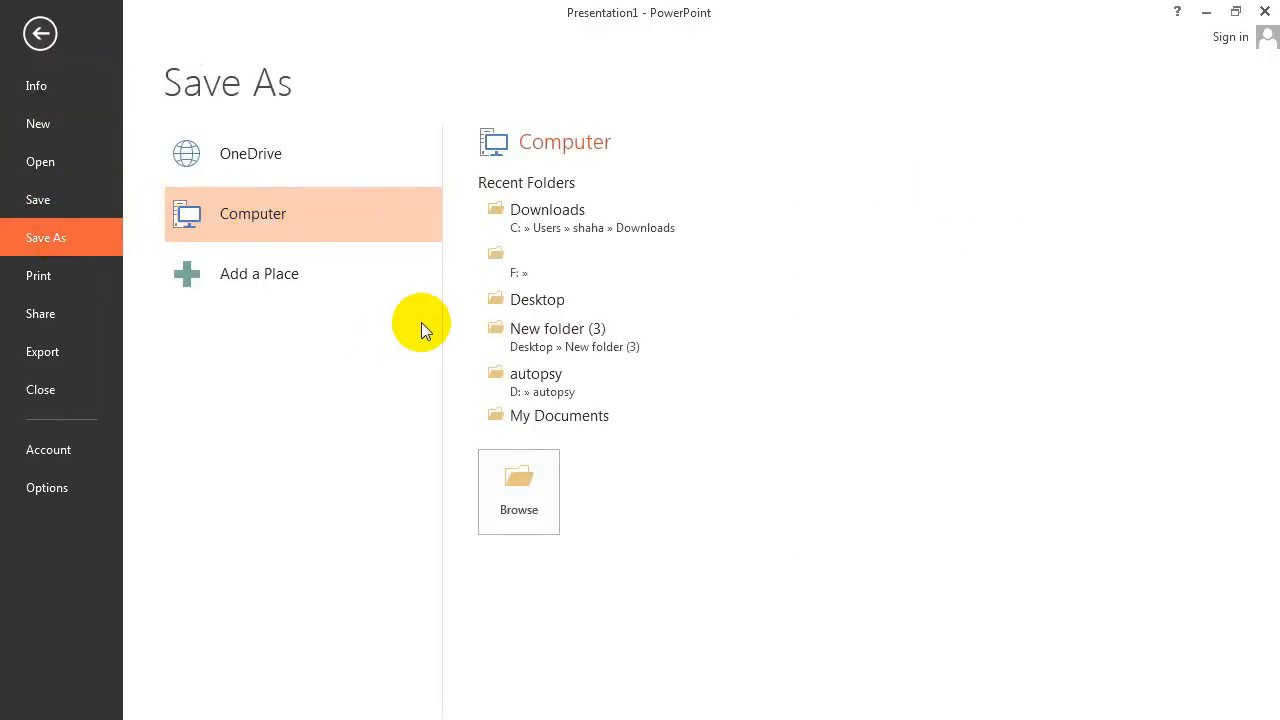
{"action": "left_click", "coordinate": [514, 300]}
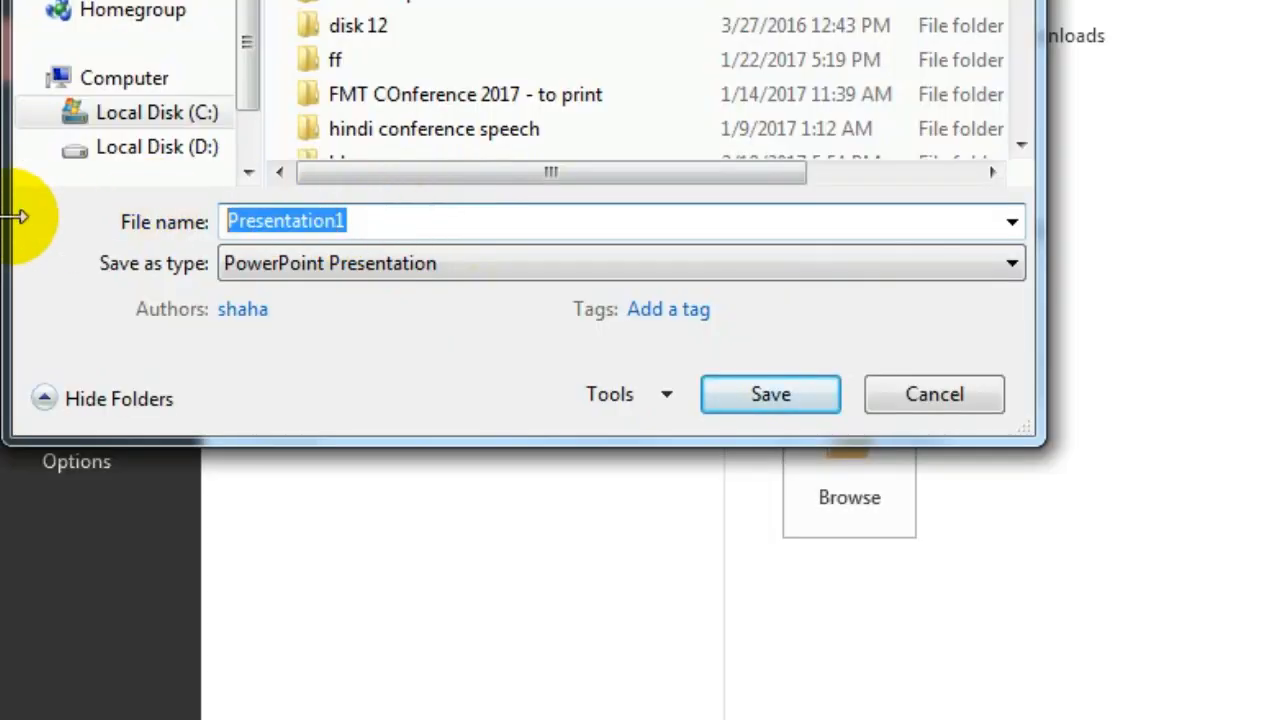
{"action": "type", "text": "K"}
{"action": "key", "text": "BackSpace"}
{"action": "type", "text": "Team Cou"}
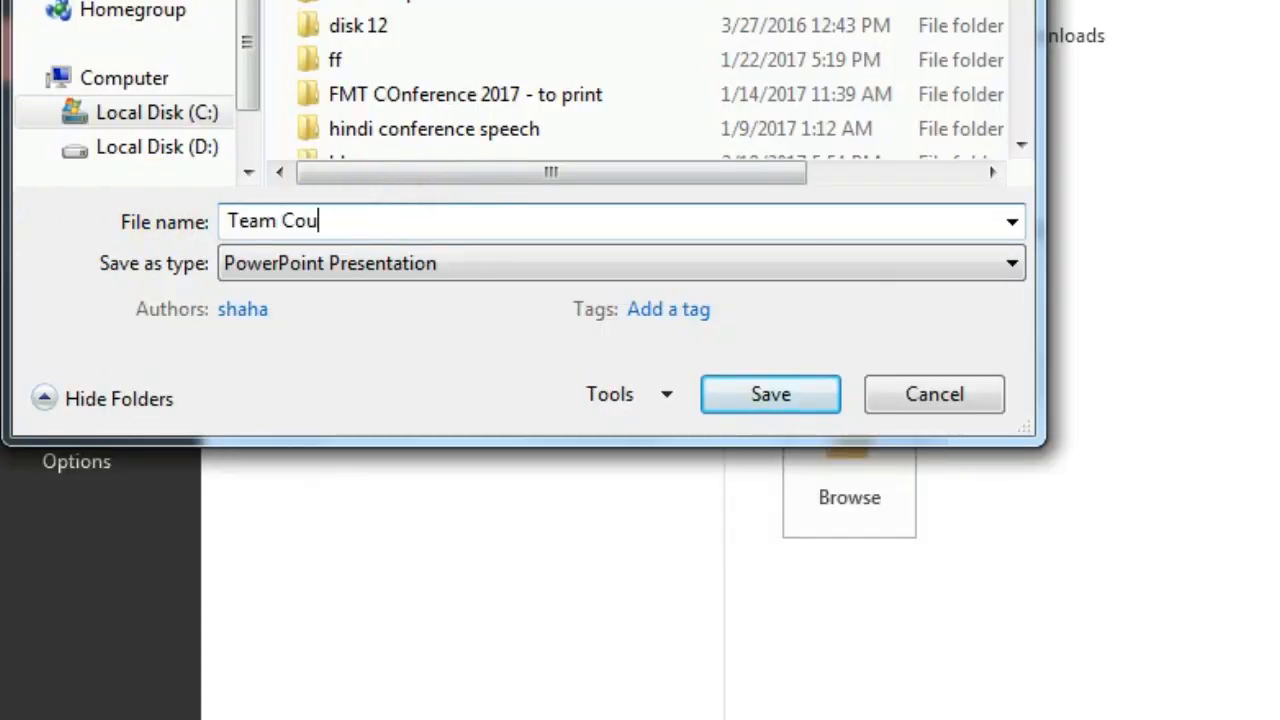
{"action": "type", "text": "nter"}
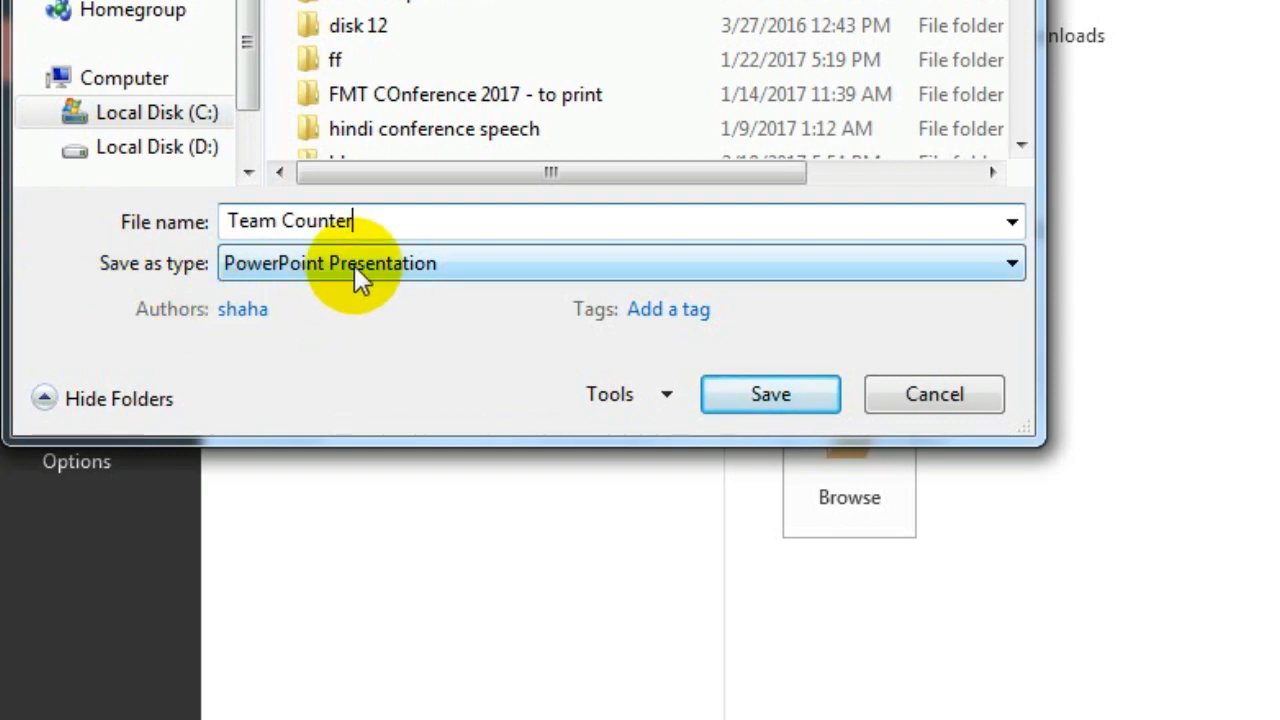
{"action": "left_click", "coordinate": [354, 265]}
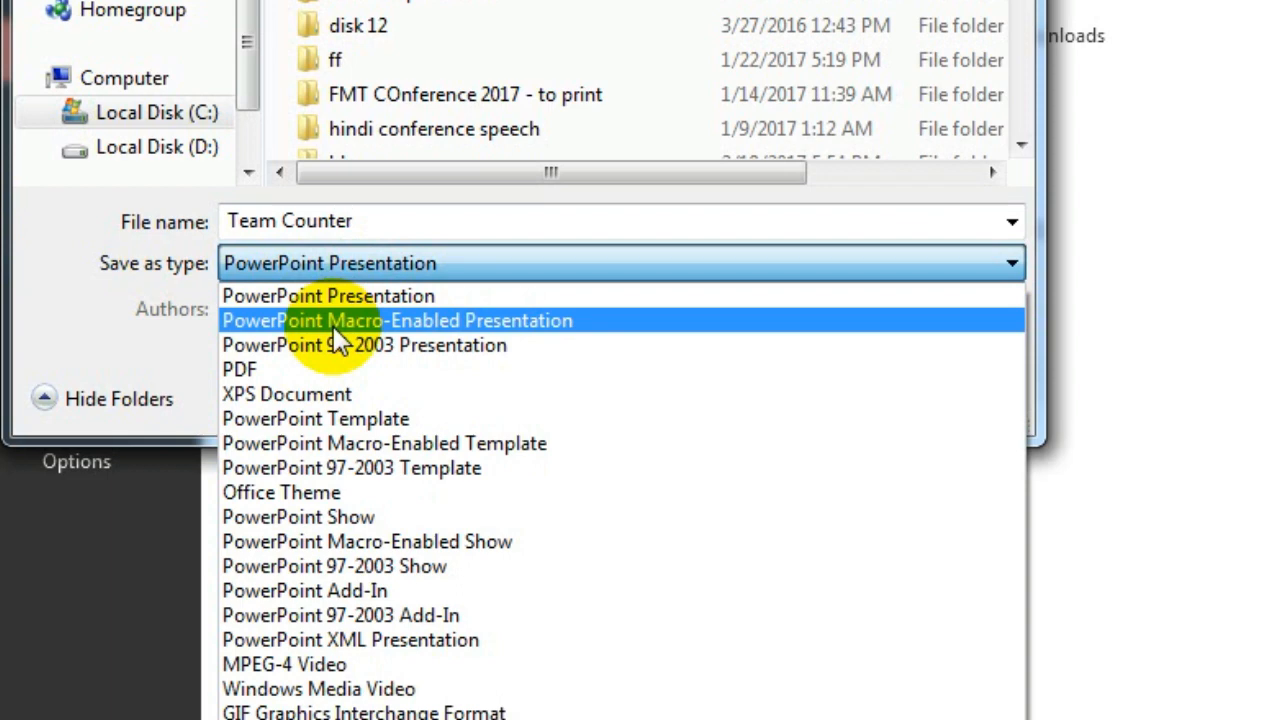
{"action": "left_click", "coordinate": [333, 326]}
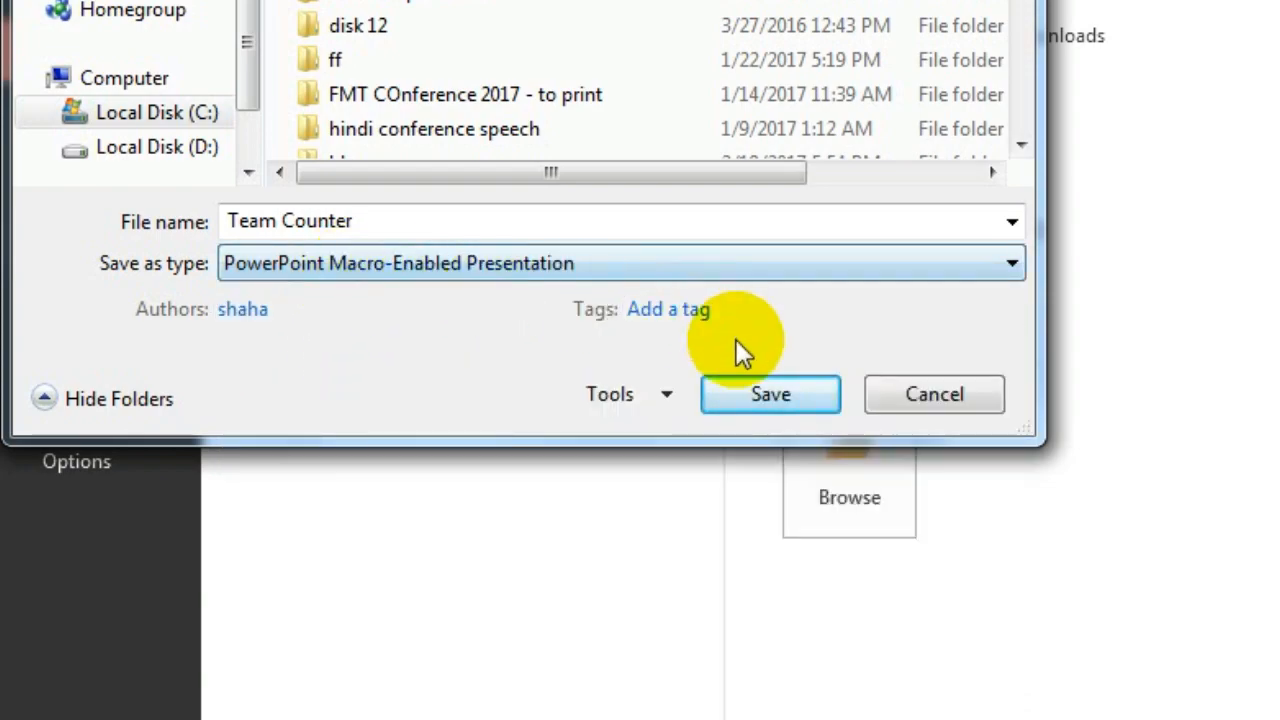
{"action": "left_click", "coordinate": [770, 394]}
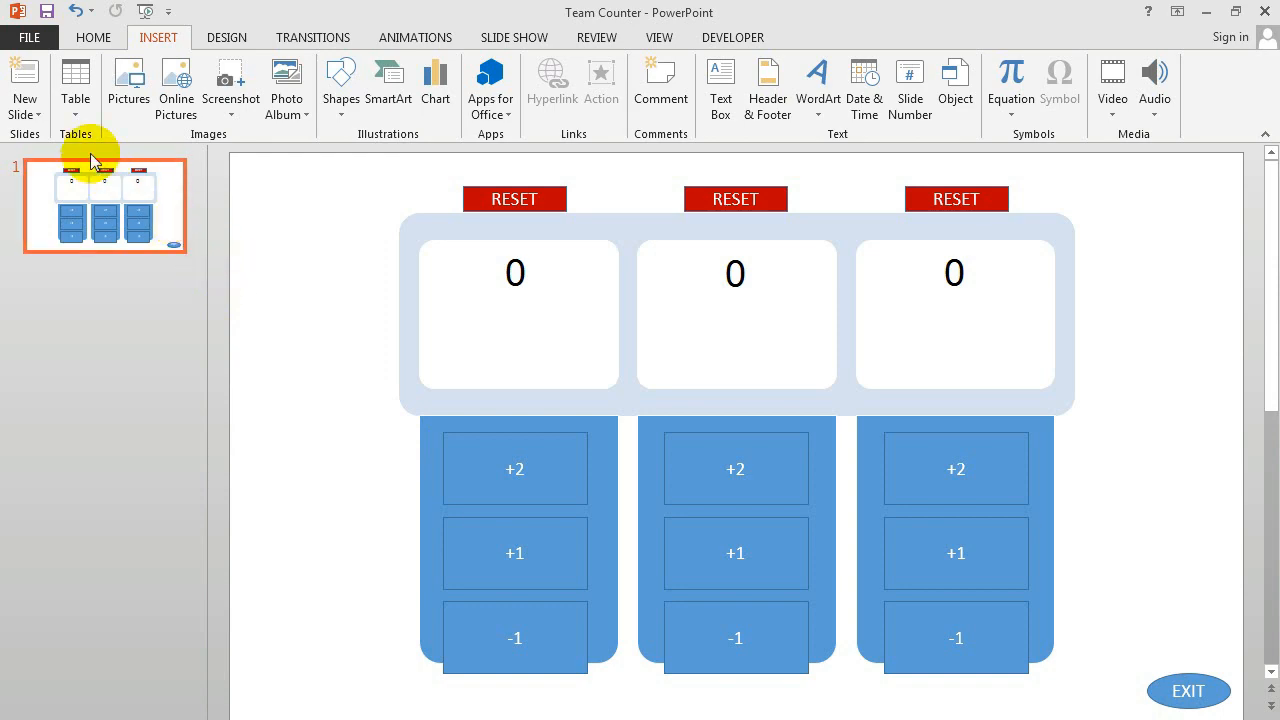
Step: Save another copy of Team Counter to the Desktop as a PowerPoint Macro-Enabled Show
{"action": "left_click", "coordinate": [13, 36]}
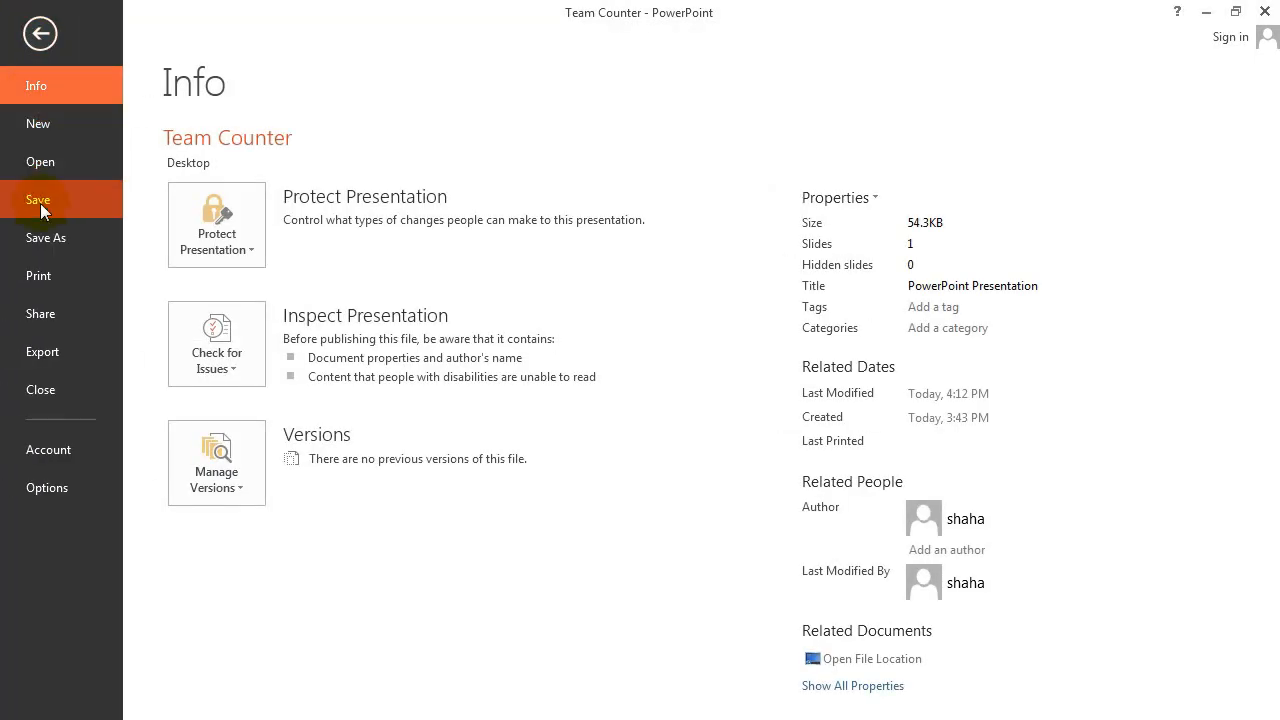
{"action": "left_click", "coordinate": [46, 238]}
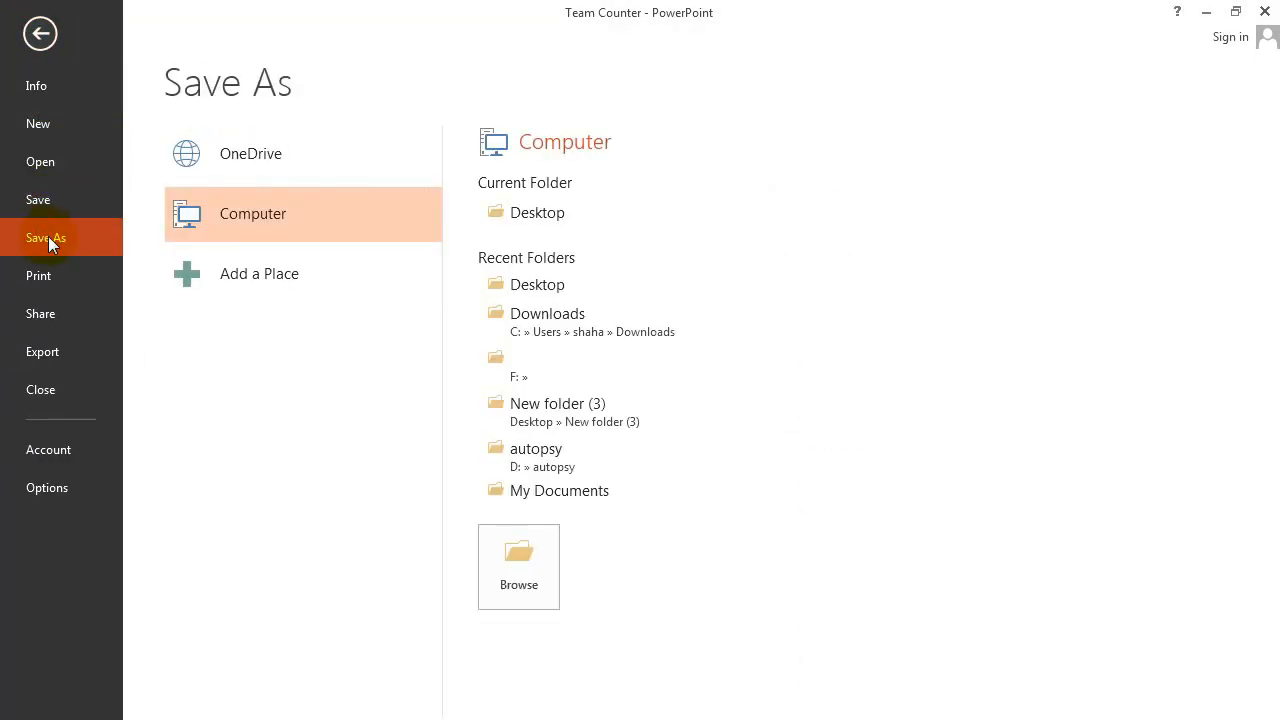
{"action": "left_click", "coordinate": [549, 216]}
{"action": "left_click", "coordinate": [243, 366]}
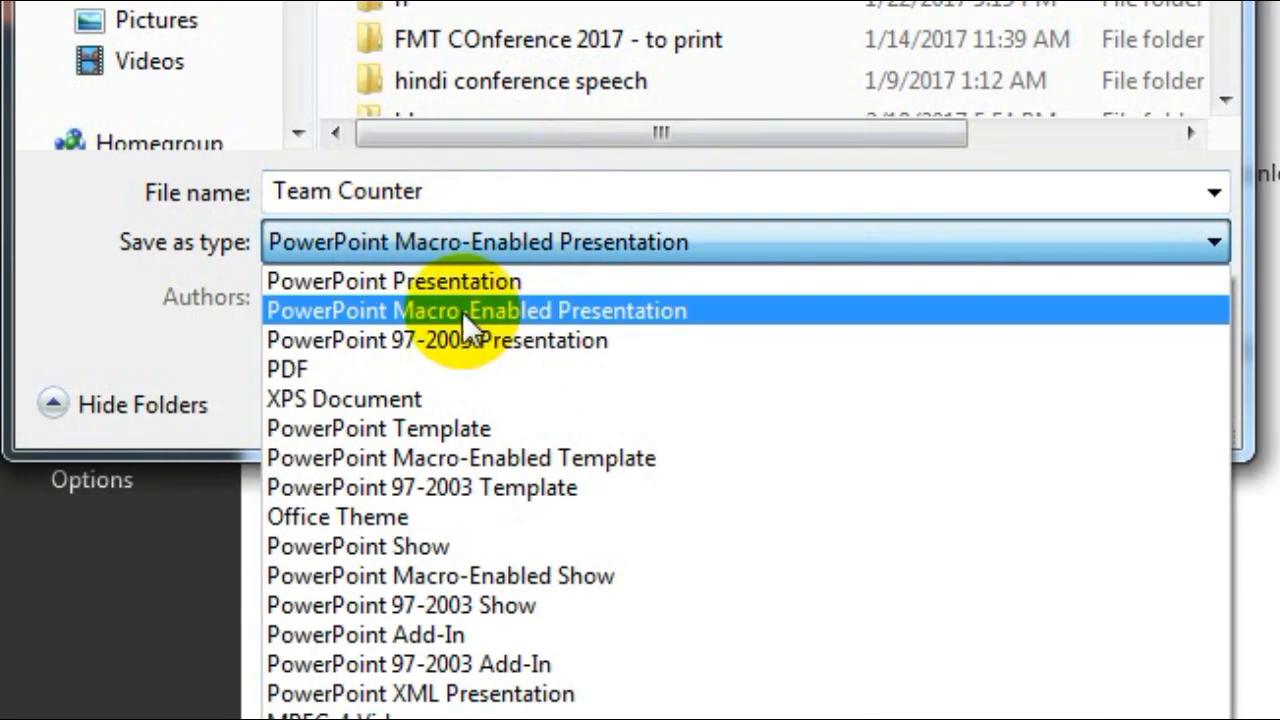
{"action": "left_click", "coordinate": [438, 575]}
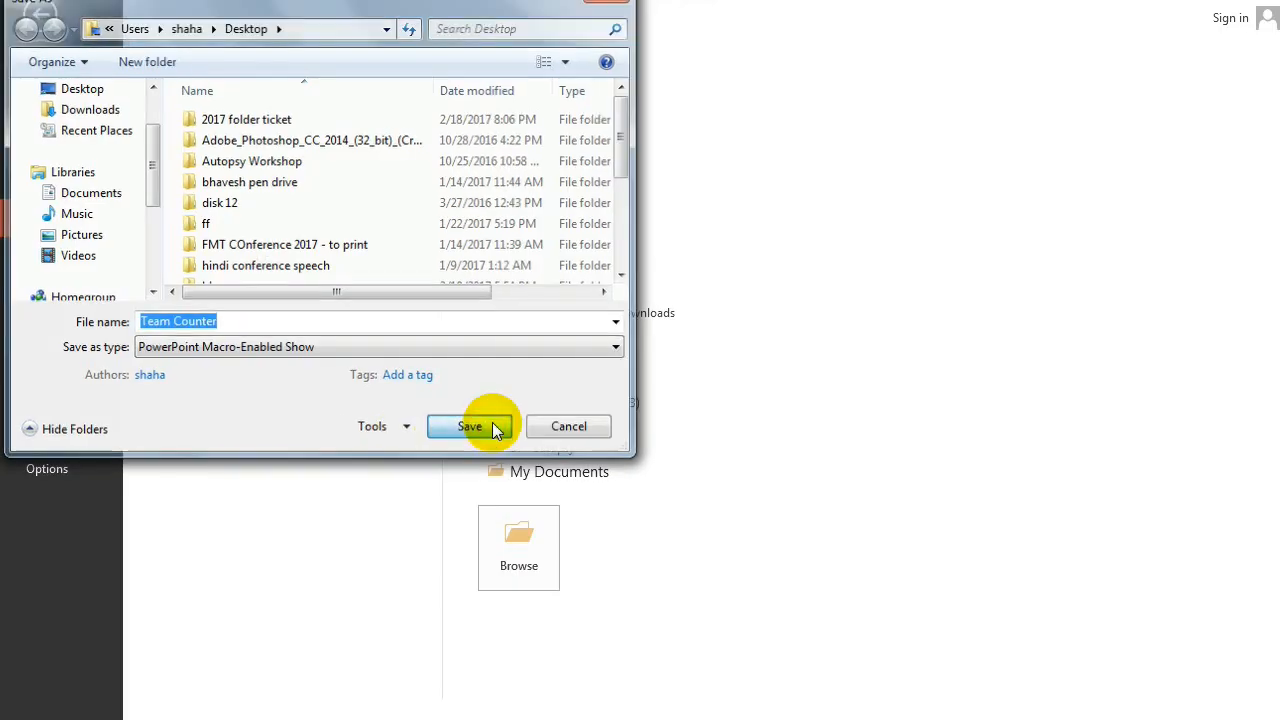
{"action": "left_click", "coordinate": [469, 426]}
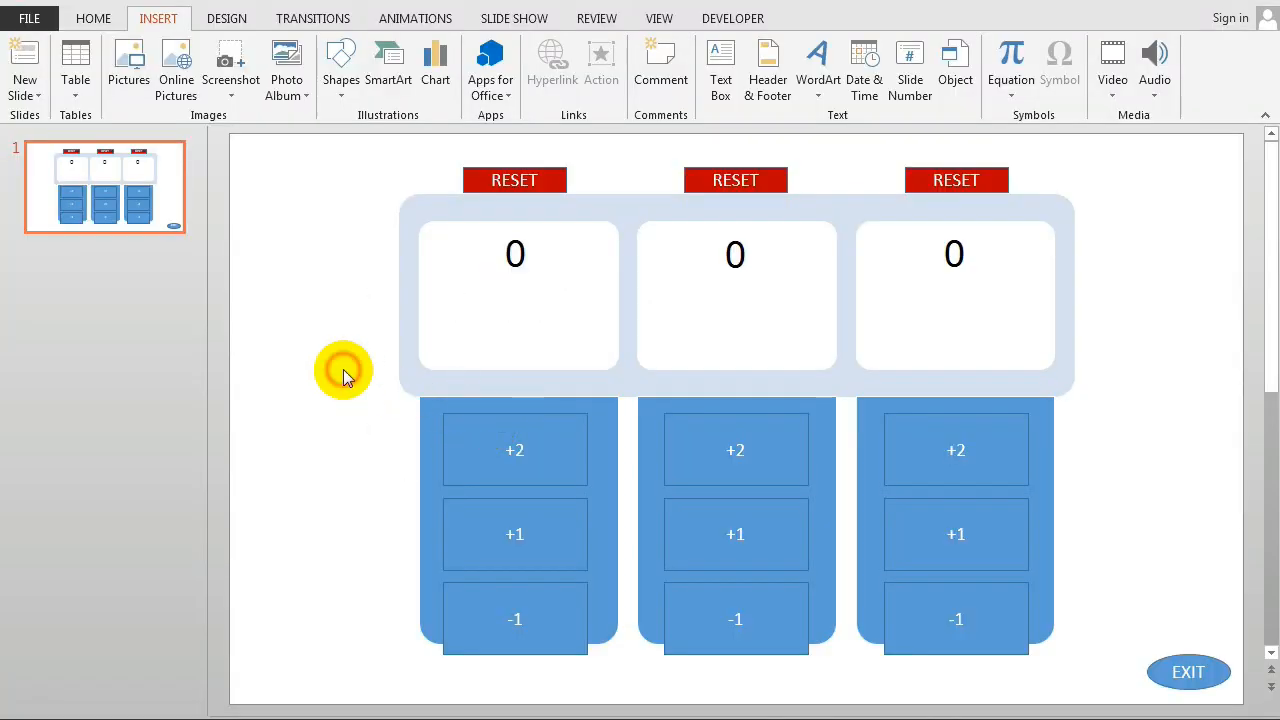